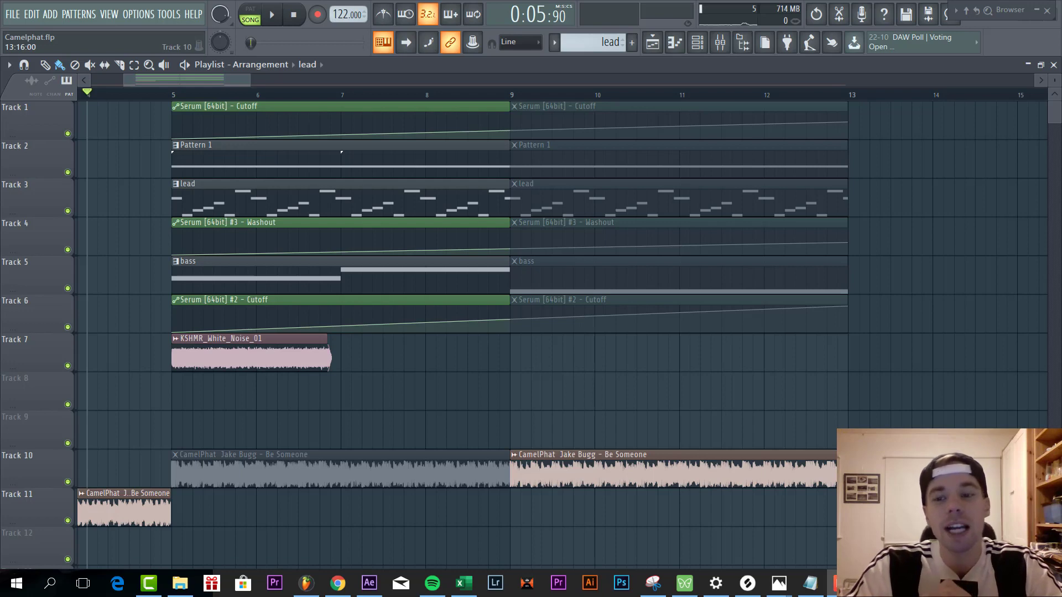
- Play the project and audition Pattern 1, the bass pattern and the lead pattern in turn
{"action": "key", "text": "space"}
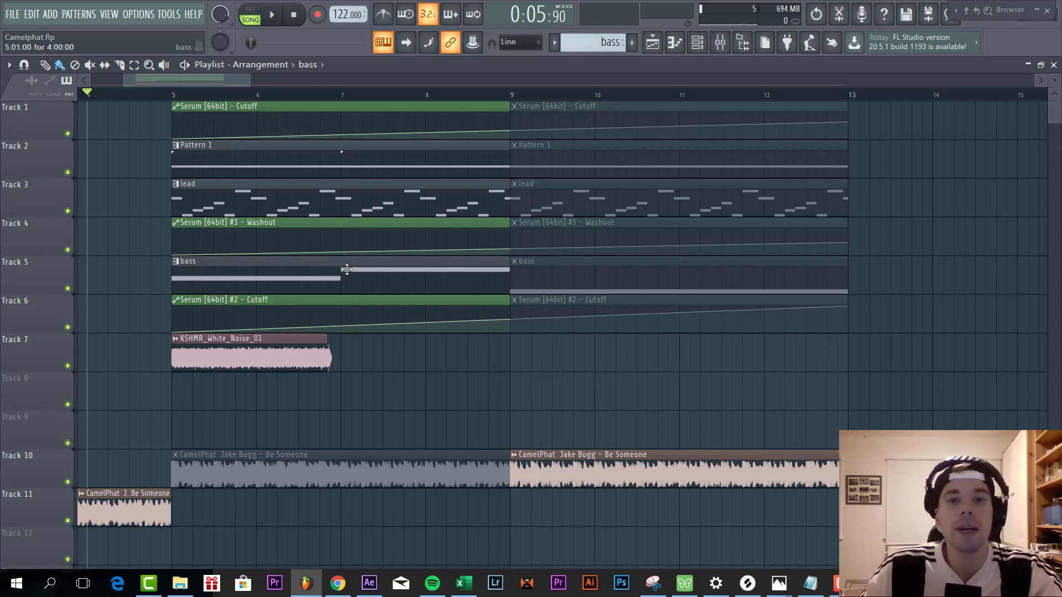
{"action": "left_click", "coordinate": [372, 170]}
{"action": "key", "text": "space"}
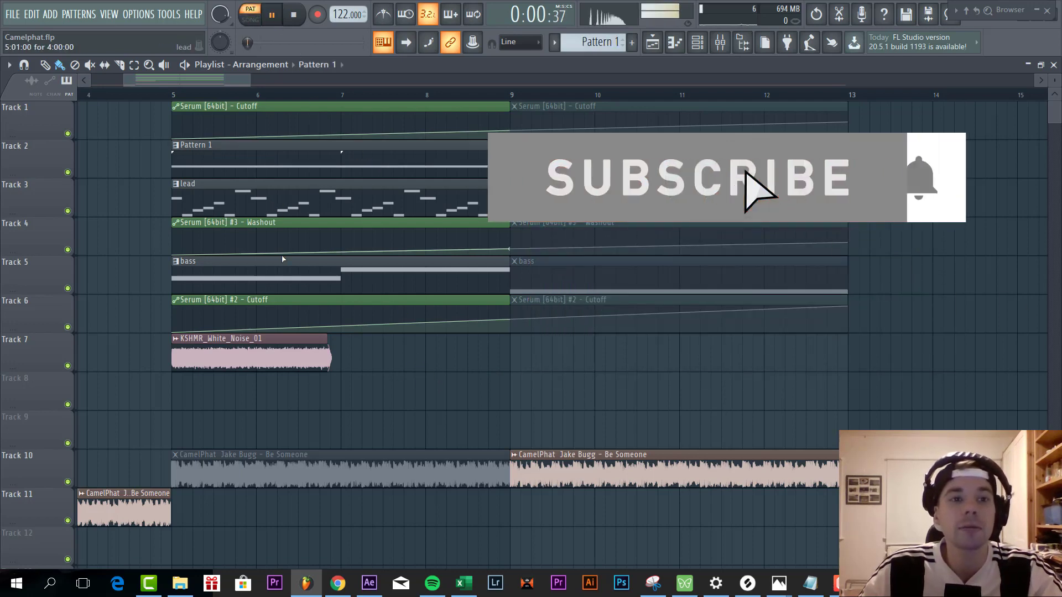
{"action": "left_click", "coordinate": [287, 275]}
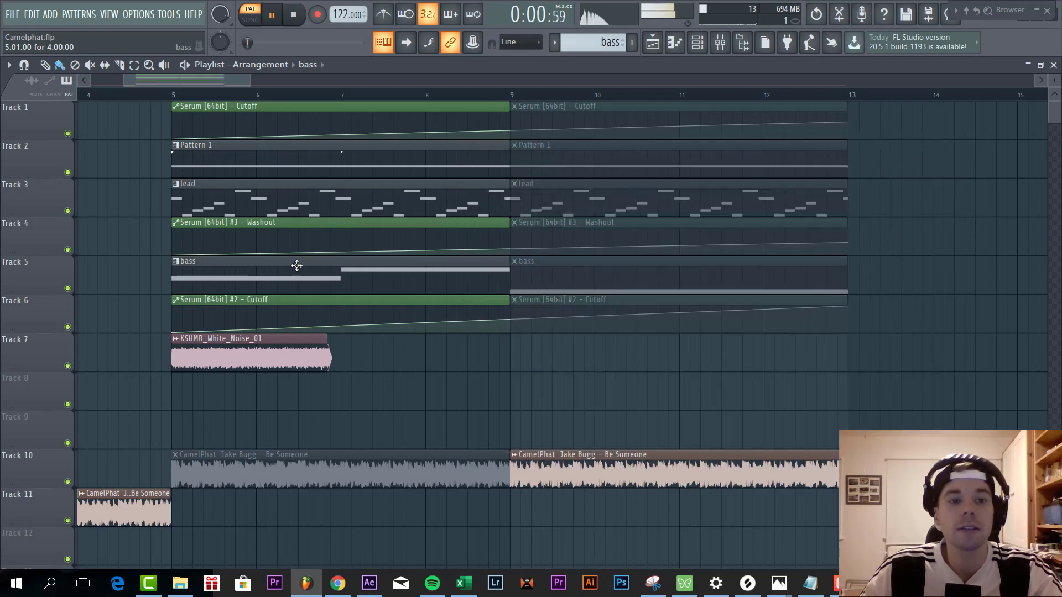
{"action": "left_click", "coordinate": [313, 195]}
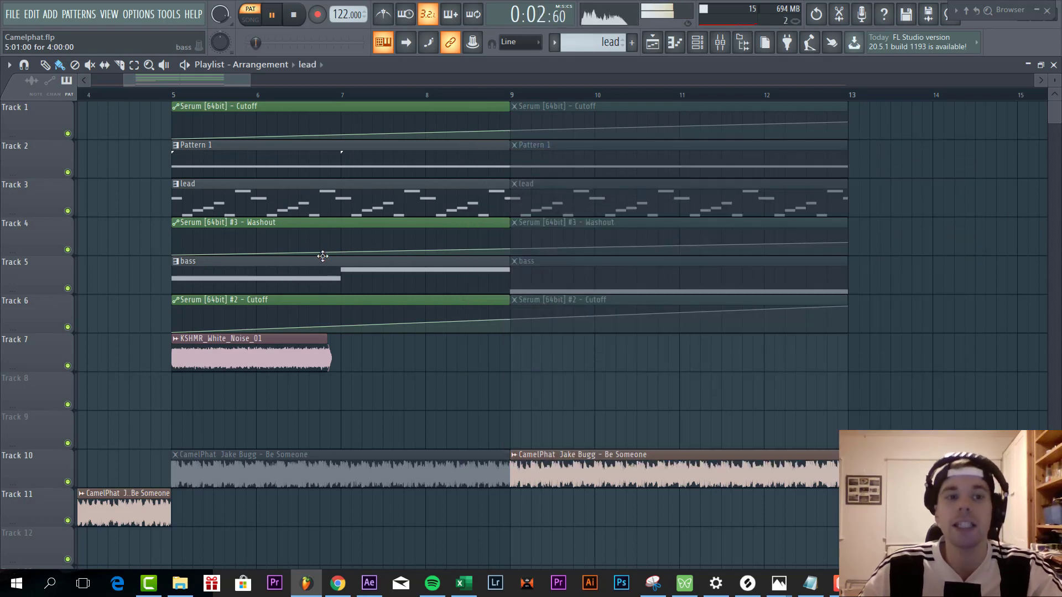
- Open Pattern 1's Serum instrument from its channel and reset it to the Init preset
{"action": "double_click", "coordinate": [257, 167]}
{"action": "key", "text": "Escape"}
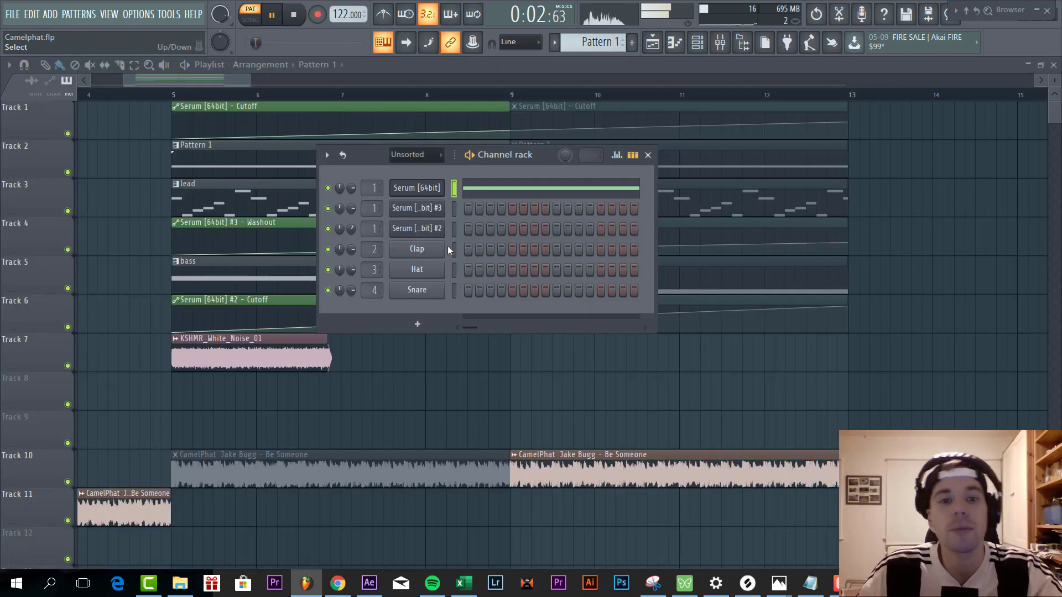
{"action": "left_click", "coordinate": [402, 187]}
{"action": "left_click_drag", "start_coordinate": [517, 108], "coordinate": [430, 95]}
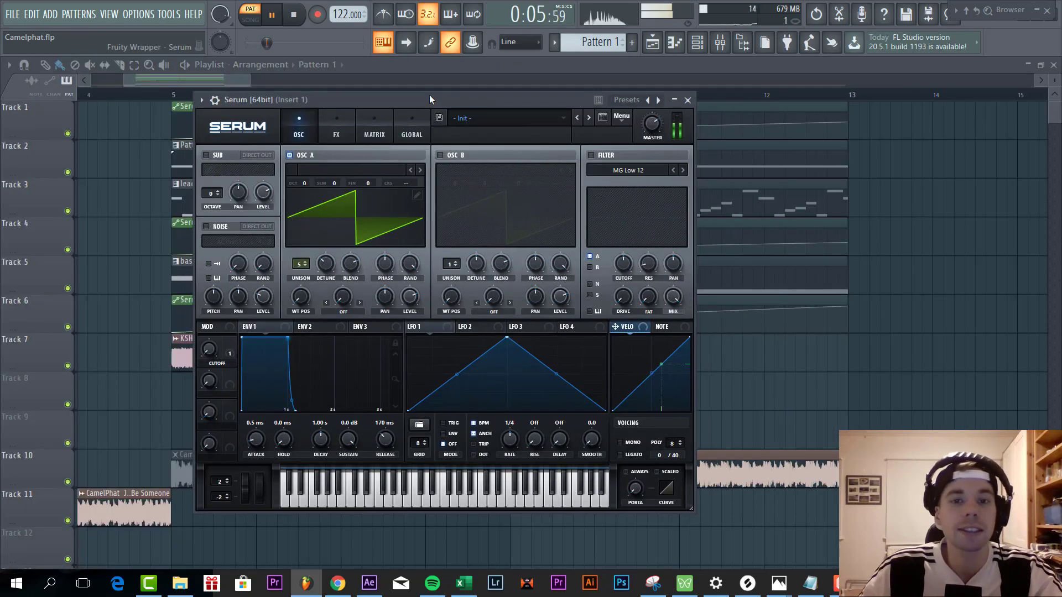
{"action": "left_click", "coordinate": [624, 124]}
{"action": "left_click", "coordinate": [663, 177]}
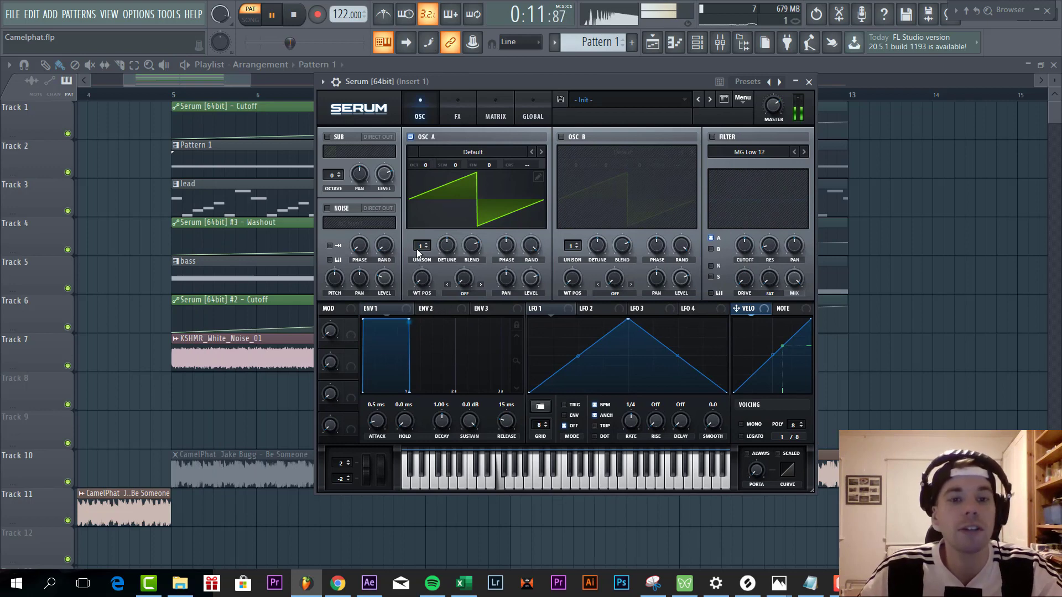
- Set oscillator A's unison to 5 voices and envelope 1's release to 180 ms
{"action": "left_click_drag", "start_coordinate": [418, 247], "coordinate": [439, 273]}
{"action": "scroll", "coordinate": [505, 423], "scroll_direction": "up", "scroll_amount": 6}
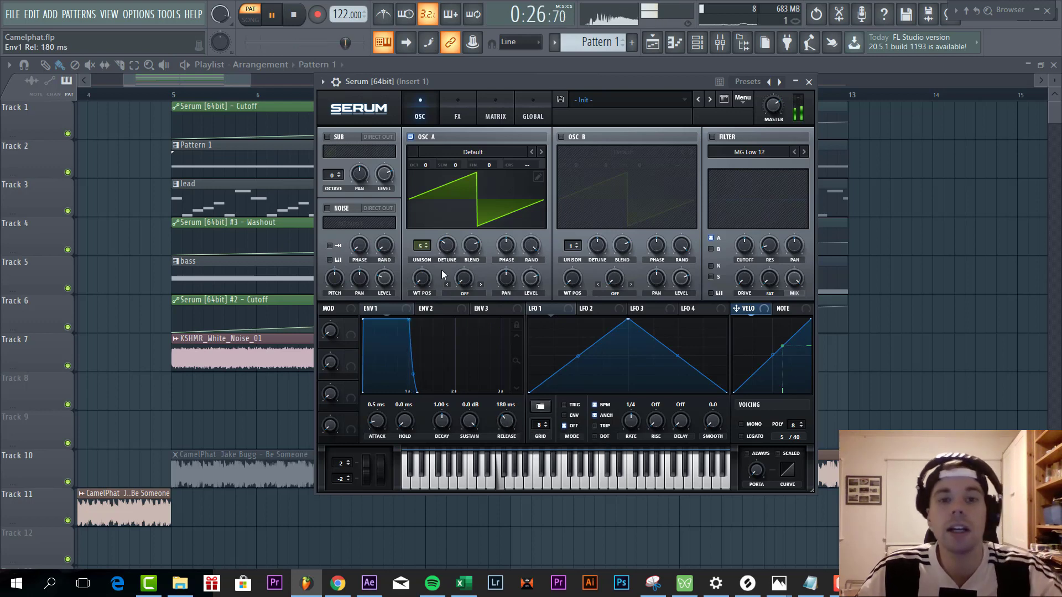
- Enable the Compressor effect first in the effects chain, in multiband mode with 9.8 dB of gain
{"action": "left_click", "coordinate": [454, 102]}
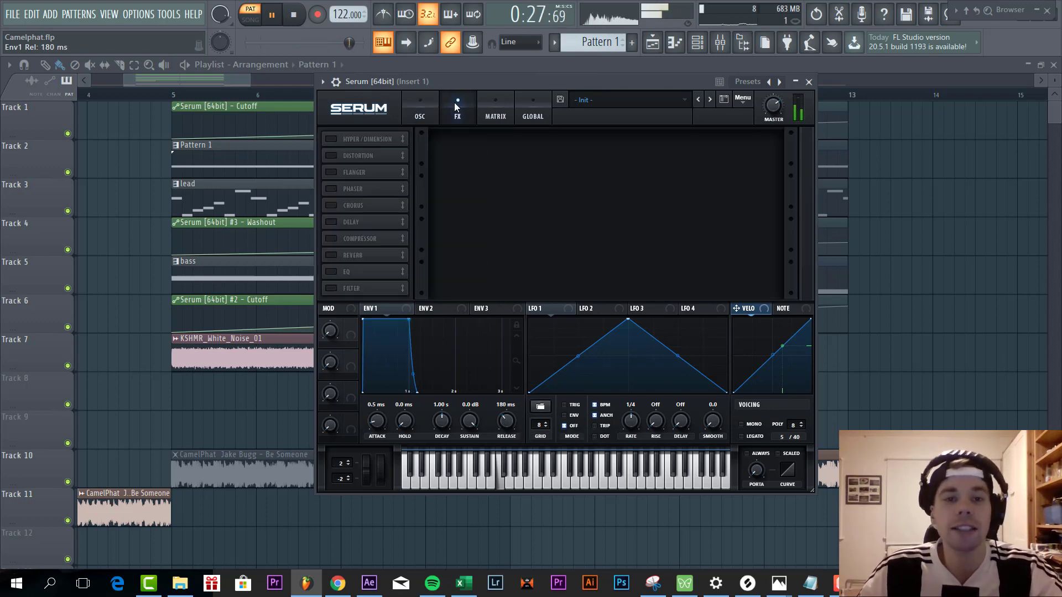
{"action": "left_click_drag", "start_coordinate": [471, 83], "coordinate": [450, 78]}
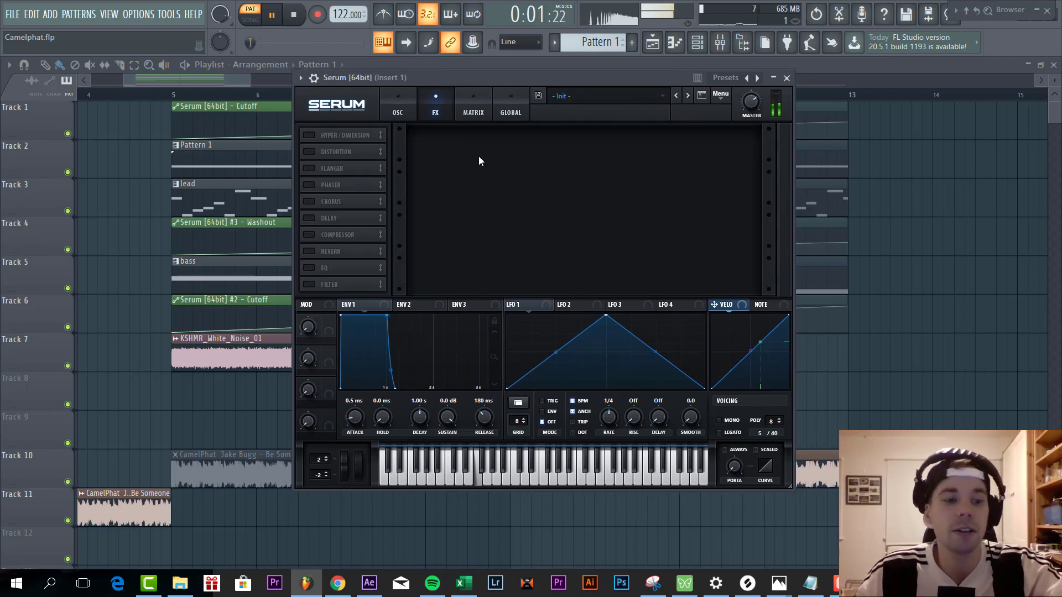
{"action": "left_click", "coordinate": [308, 235]}
{"action": "left_click_drag", "start_coordinate": [337, 234], "coordinate": [359, 138]}
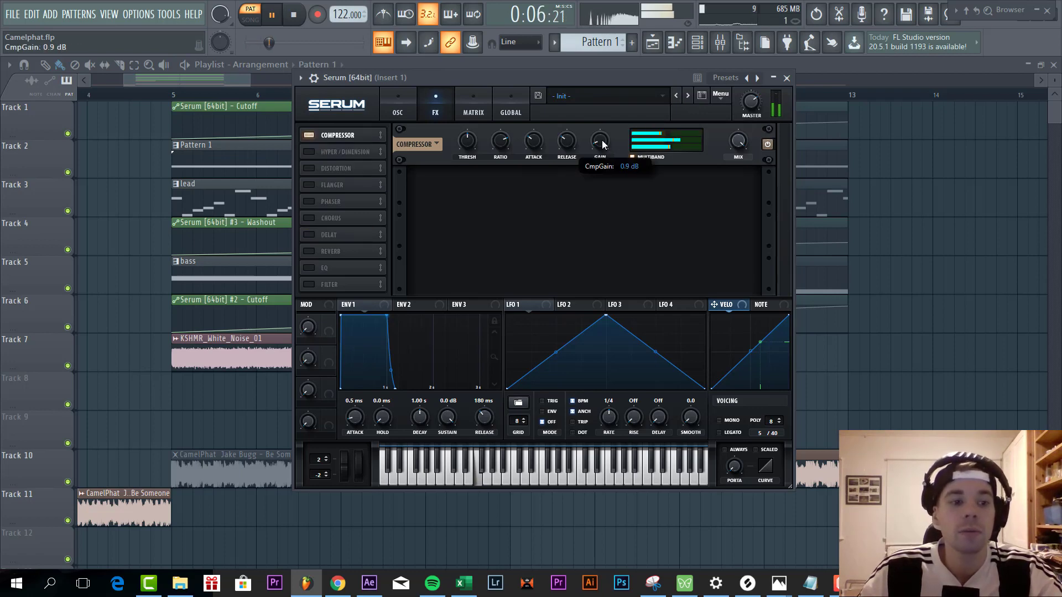
{"action": "scroll", "coordinate": [602, 140], "scroll_direction": "up", "scroll_amount": 3}
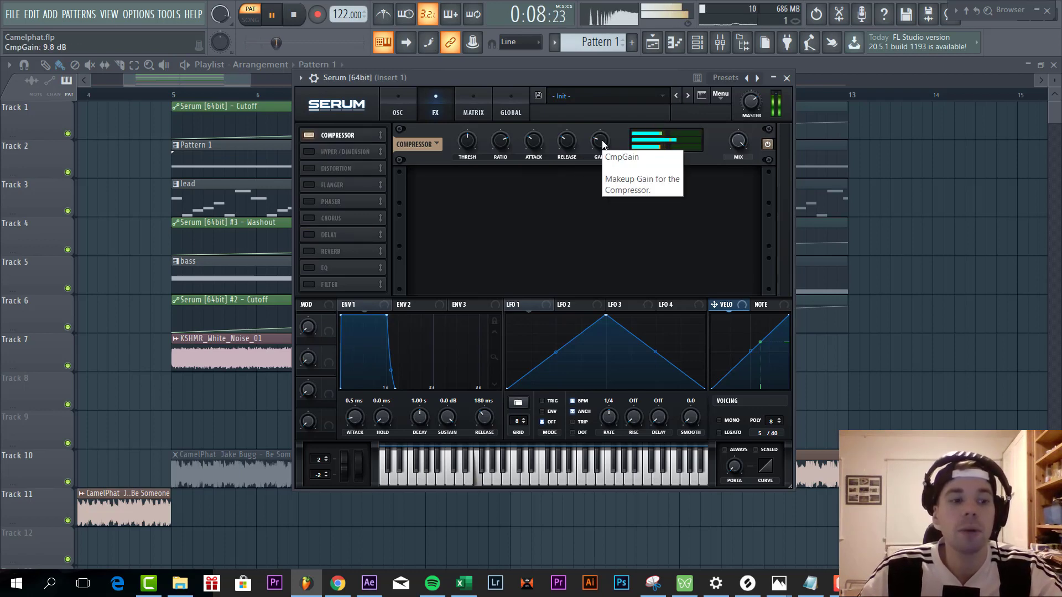
- Enable the Distortion effect, set its type to SoftClip and raise the drive
{"action": "left_click", "coordinate": [309, 168]}
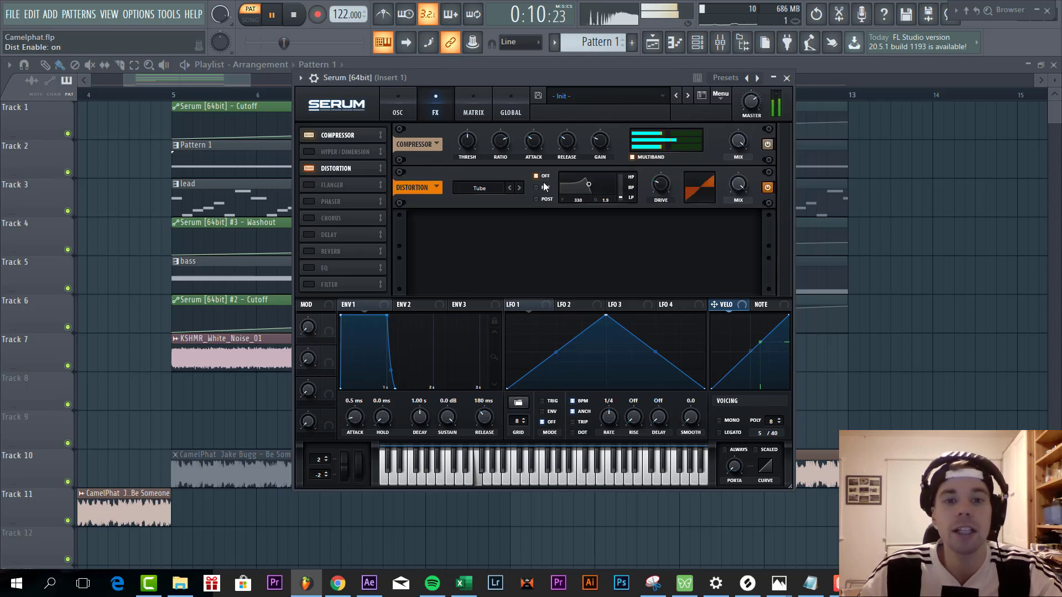
{"action": "left_click", "coordinate": [487, 188]}
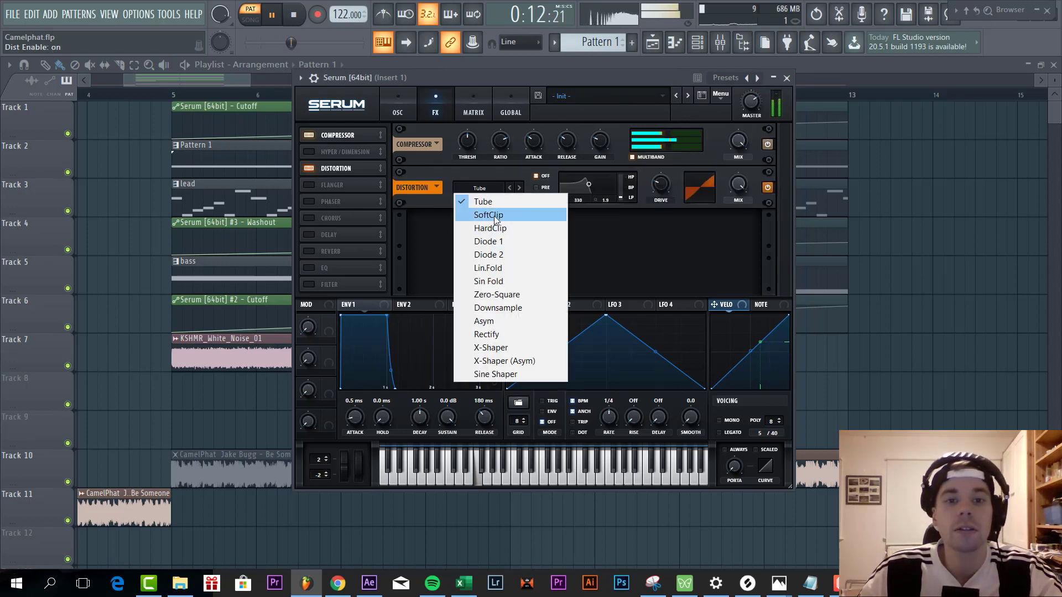
{"action": "left_click", "coordinate": [486, 213]}
{"action": "left_click_drag", "start_coordinate": [662, 185], "coordinate": [669, 120]}
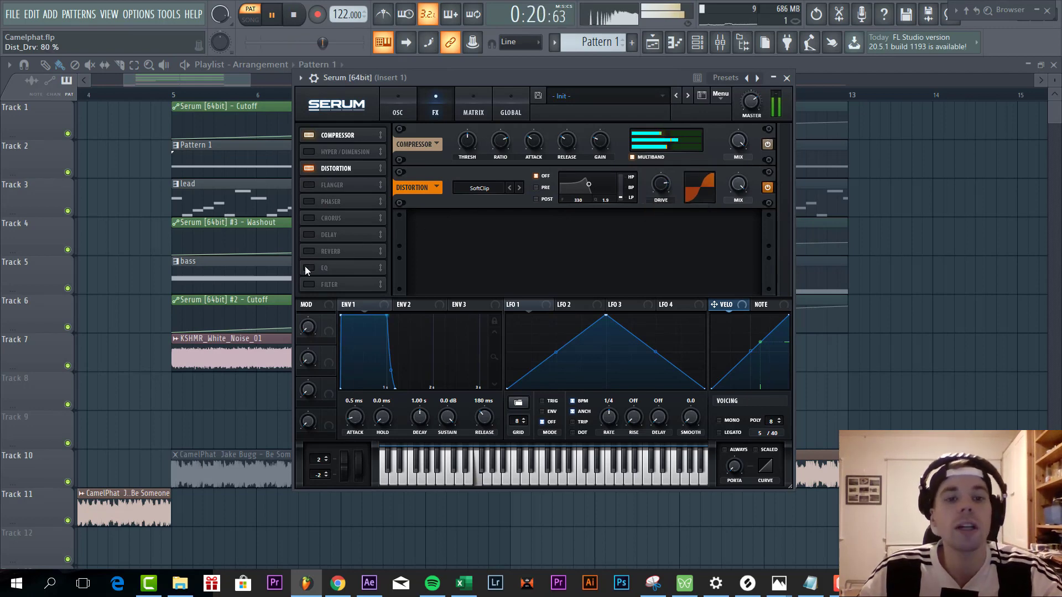
- Enable the Filter effect directly after Distortion and set its type to MG Low 24
{"action": "left_click", "coordinate": [309, 284]}
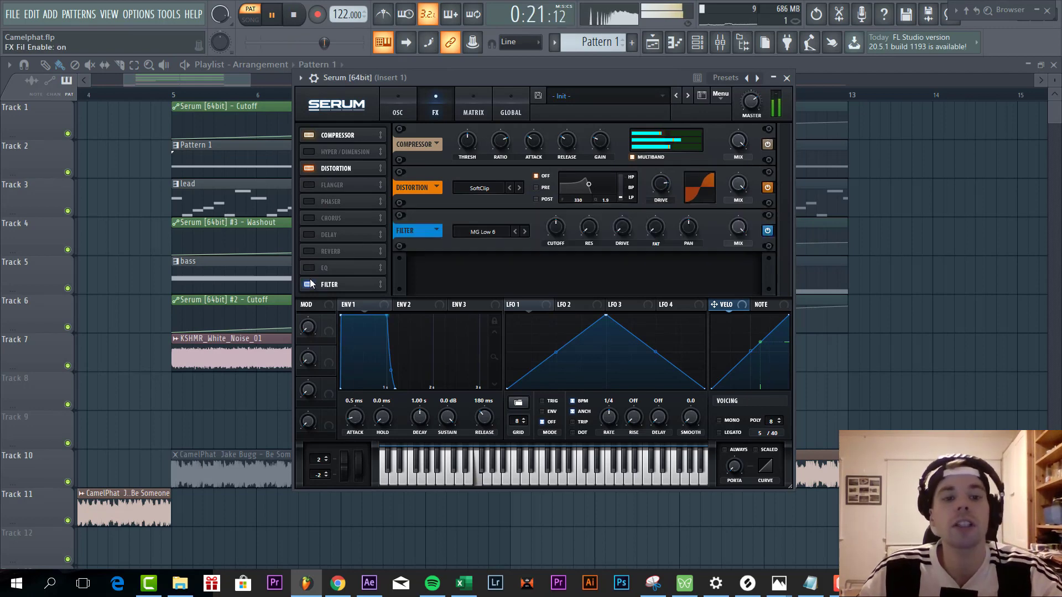
{"action": "left_click_drag", "start_coordinate": [344, 284], "coordinate": [351, 181]}
{"action": "left_click", "coordinate": [525, 232]}
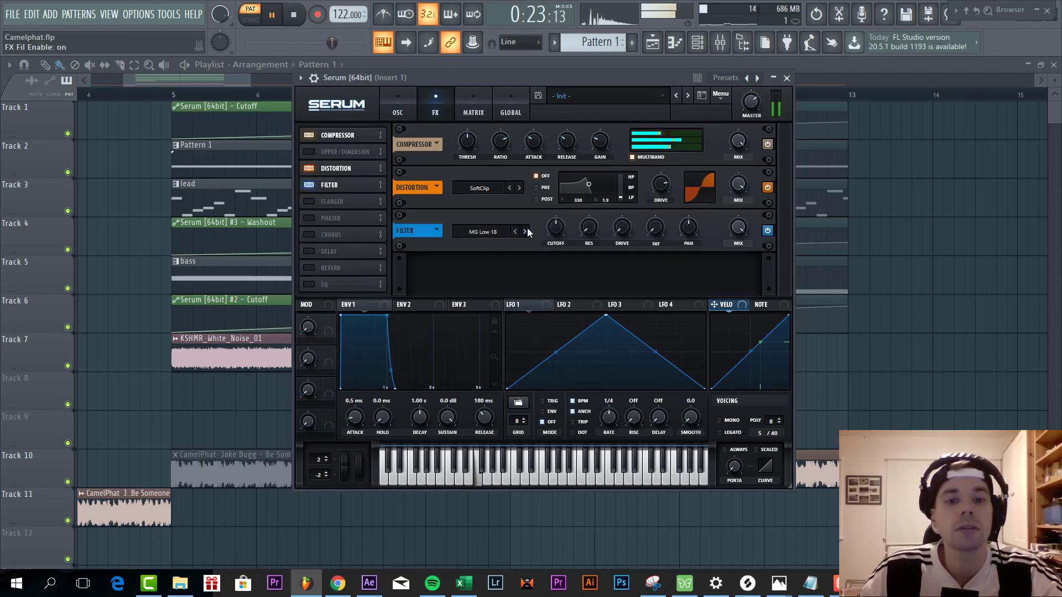
{"action": "left_click", "coordinate": [525, 232]}
{"action": "left_click", "coordinate": [525, 232]}
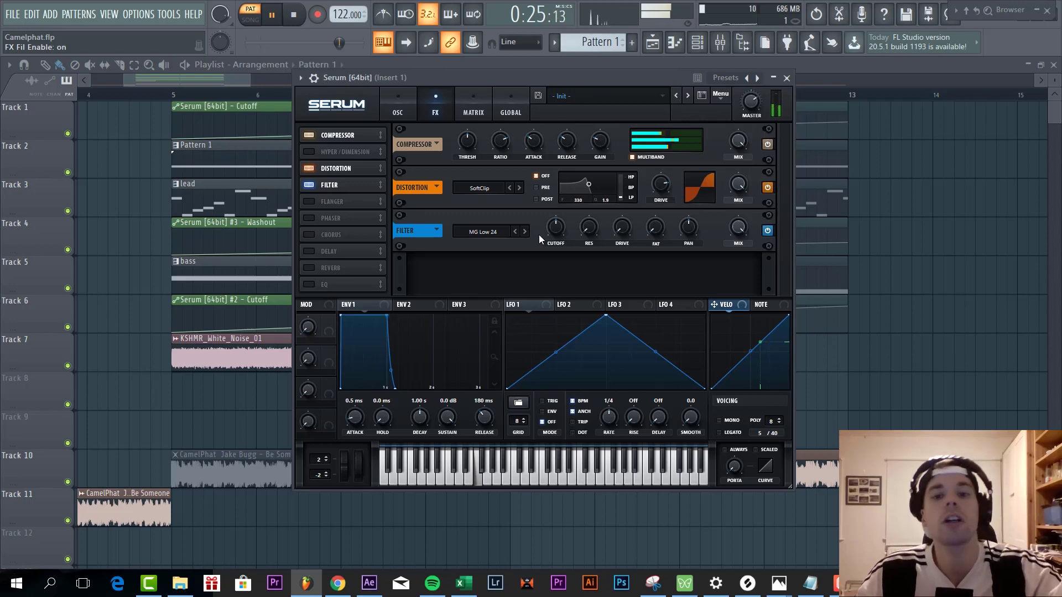
- Adjust the effects filter's cutoff with Macro 1 as its modulator, and return Macro 1 to 0%
{"action": "mouse_move", "coordinate": [552, 234]}
{"action": "left_mouse_down"}
{"action": "mouse_move", "coordinate": [554, 191]}
{"action": "mouse_move", "coordinate": [558, 228]}
{"action": "left_mouse_up"}
{"action": "left_click_drag", "start_coordinate": [419, 82], "coordinate": [442, 57]}
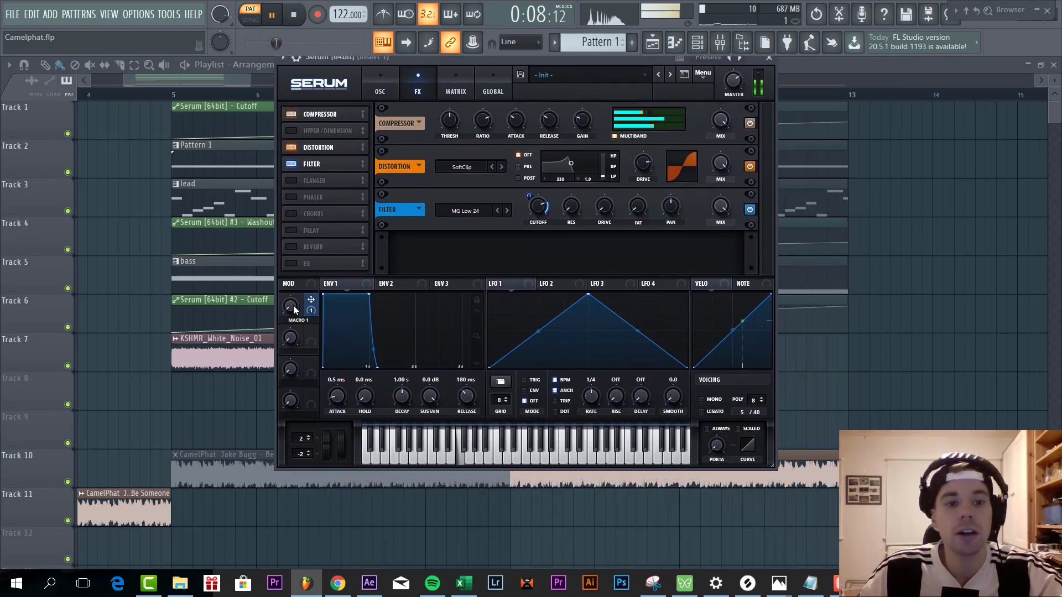
{"action": "left_click_drag", "start_coordinate": [292, 306], "coordinate": [283, 357]}
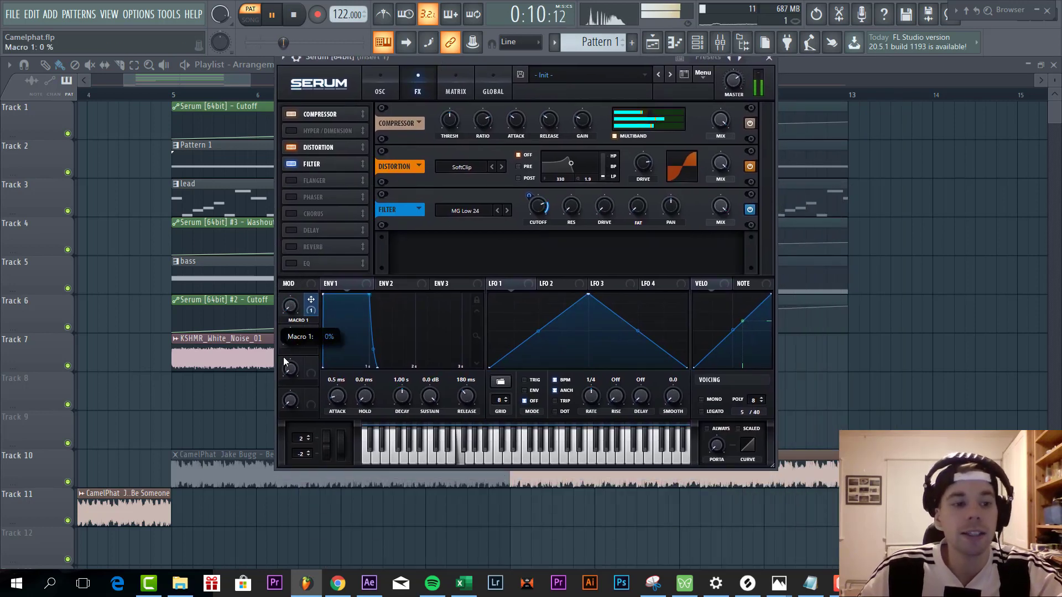
- Enable the Chorus effect, switch its filter to HPF and lower its mix
{"action": "left_click", "coordinate": [290, 214]}
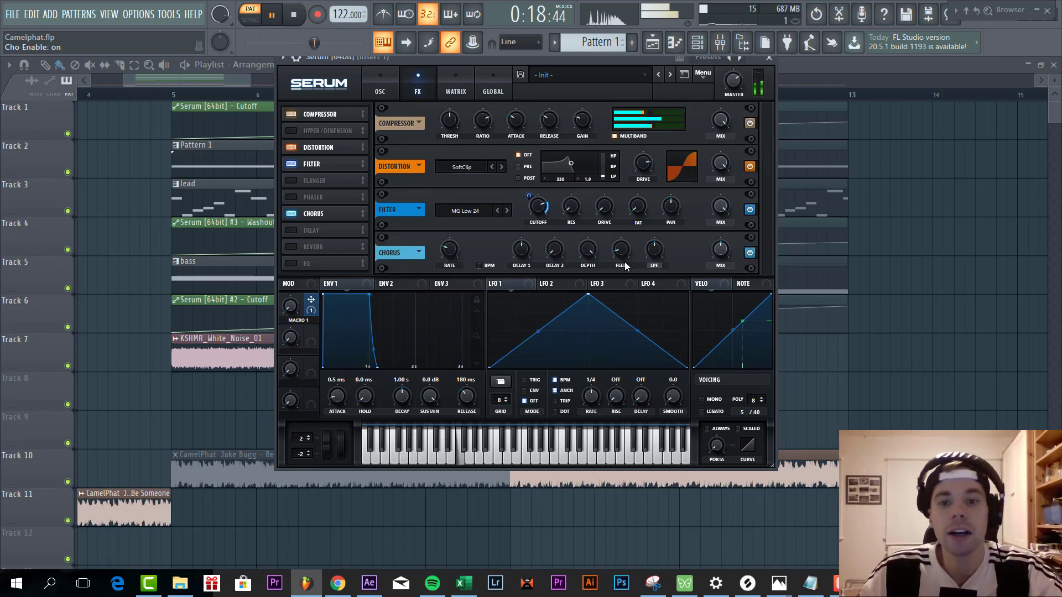
{"action": "left_click", "coordinate": [657, 264]}
{"action": "left_click_drag", "start_coordinate": [714, 249], "coordinate": [696, 275]}
- Enable the Hall reverb, raise its low cut and modulate its mix with Macro 1 by an amount of 16
{"action": "left_click", "coordinate": [291, 247]}
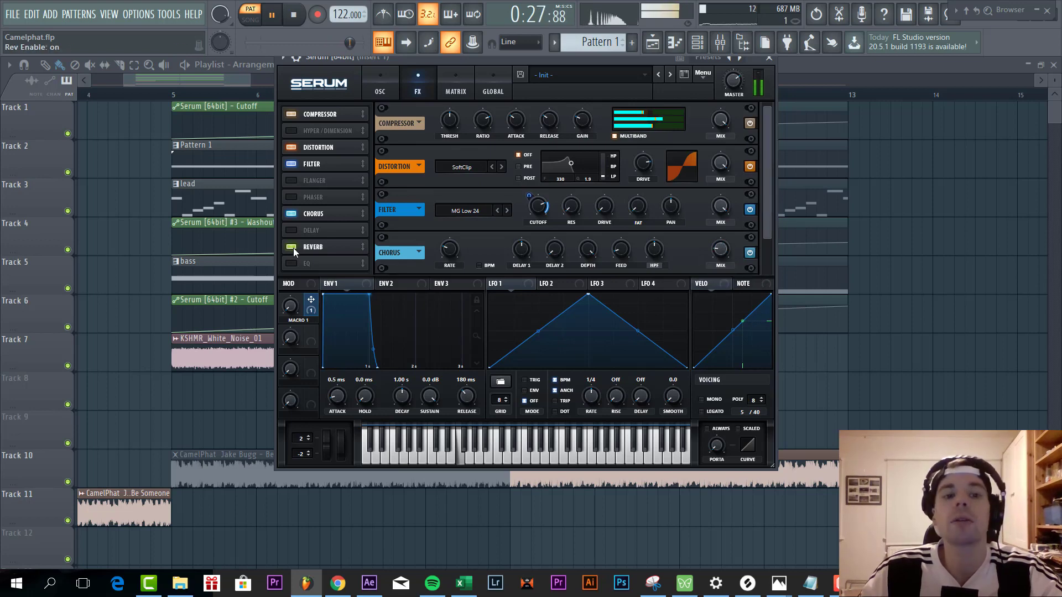
{"action": "scroll", "coordinate": [742, 243], "scroll_direction": "down", "scroll_amount": 1}
{"action": "left_click_drag", "start_coordinate": [774, 278], "coordinate": [774, 289]}
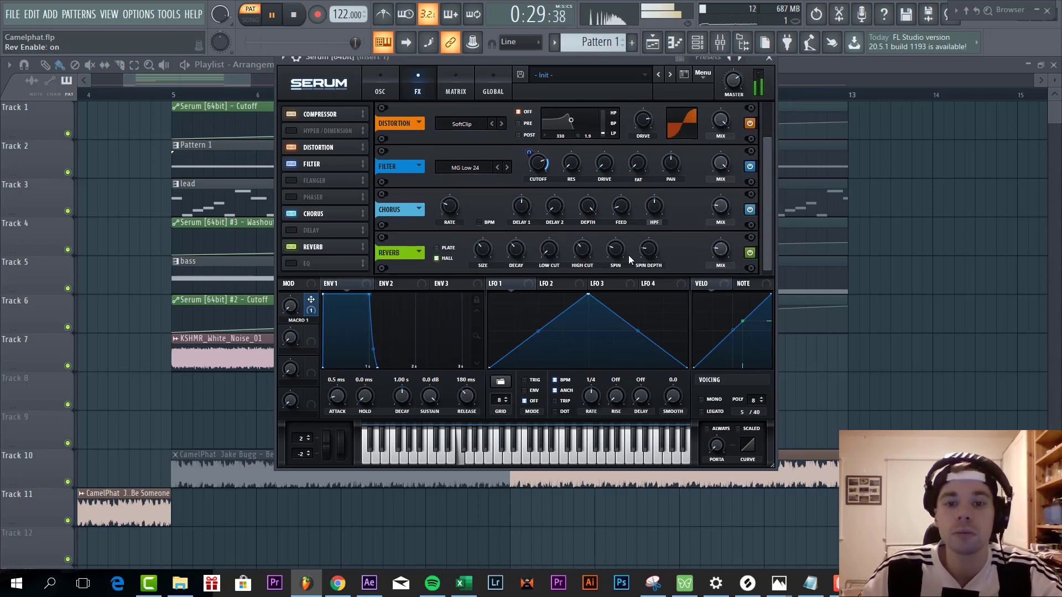
{"action": "left_click", "coordinate": [550, 251]}
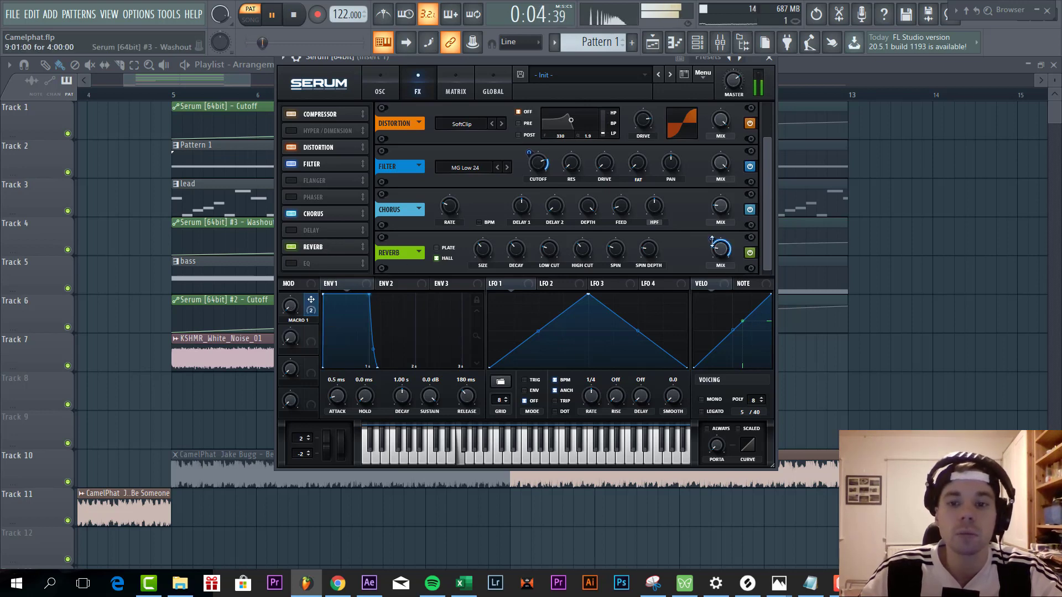
{"action": "left_click_drag", "start_coordinate": [712, 241], "coordinate": [703, 266]}
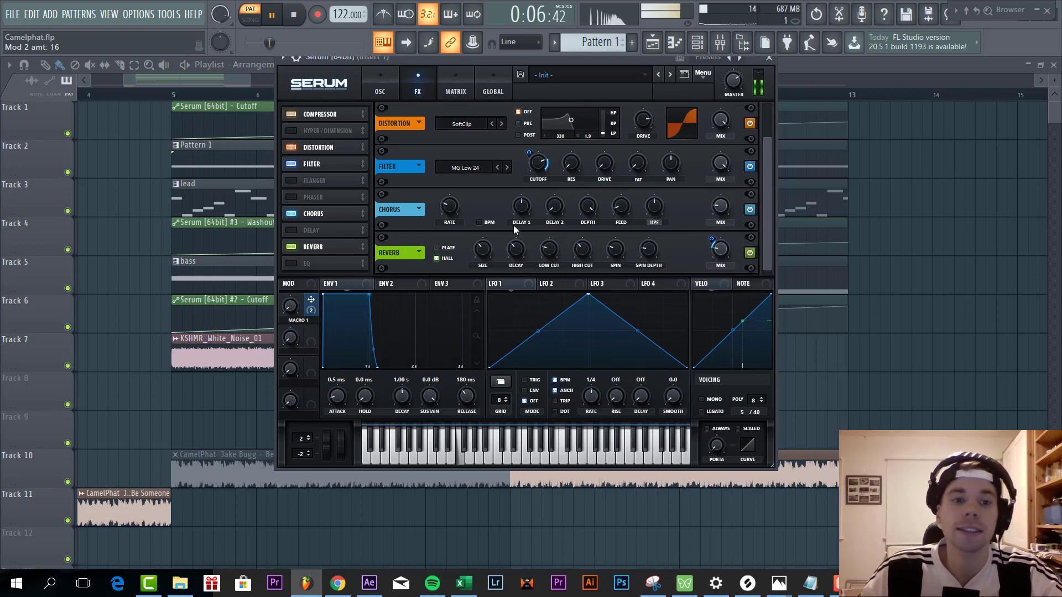
- Enable the EQ effect, set its low band type to LPF and tune that band
{"action": "left_click", "coordinate": [298, 262]}
{"action": "left_click", "coordinate": [534, 264]}
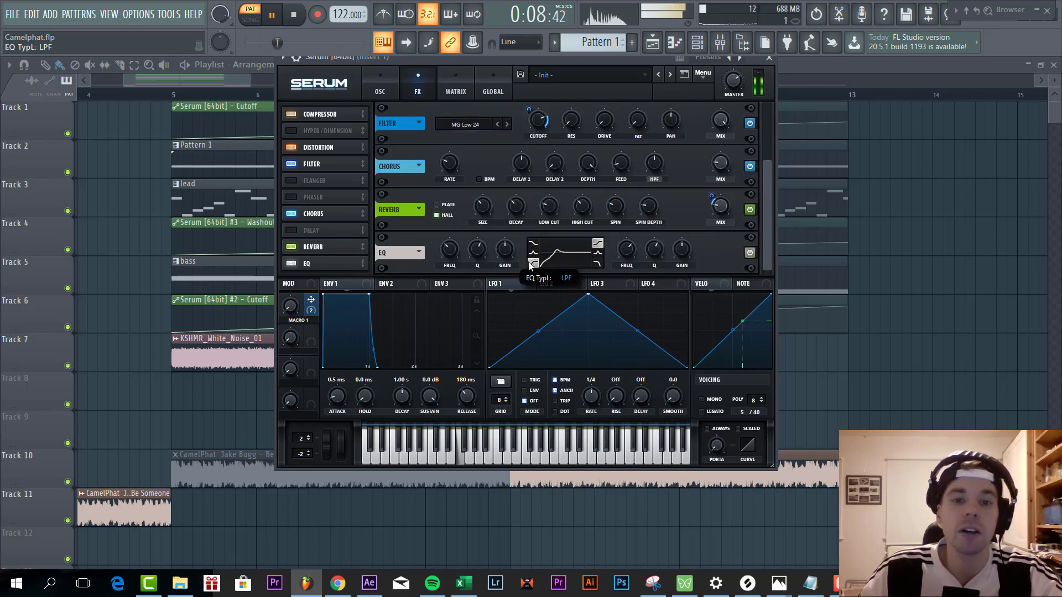
{"action": "left_click_drag", "start_coordinate": [500, 248], "coordinate": [450, 251]}
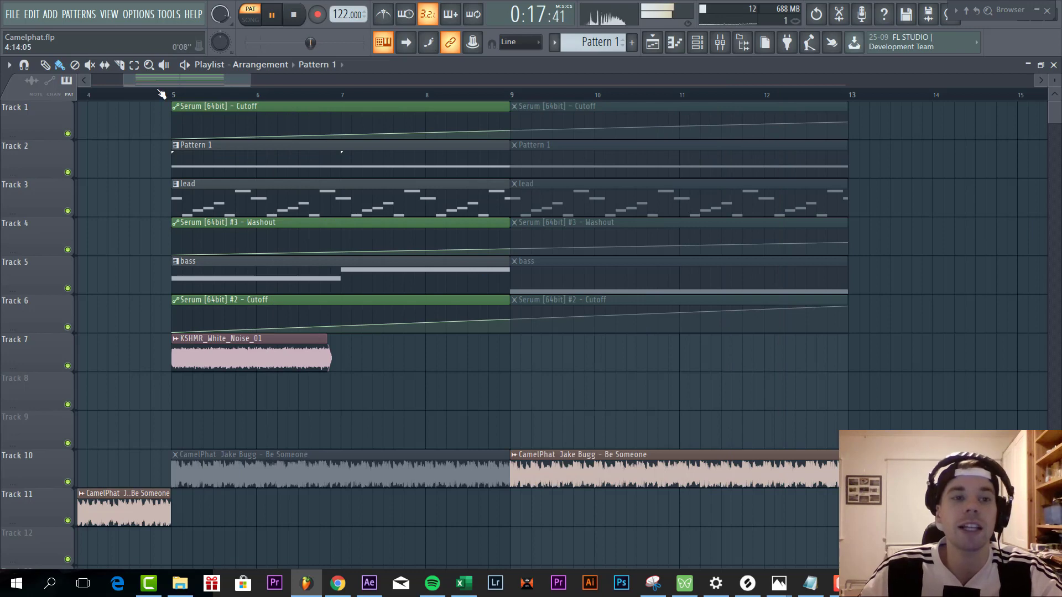
- Open the bass pattern's Serum #2 instrument and reset it to the Init preset
{"action": "double_click", "coordinate": [219, 275]}
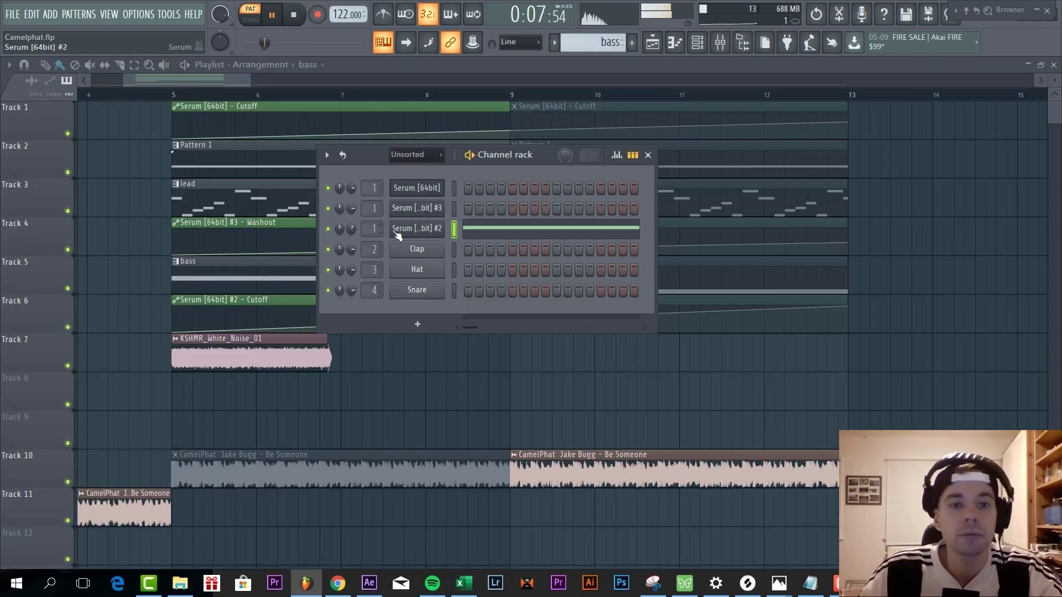
{"action": "left_click", "coordinate": [417, 230]}
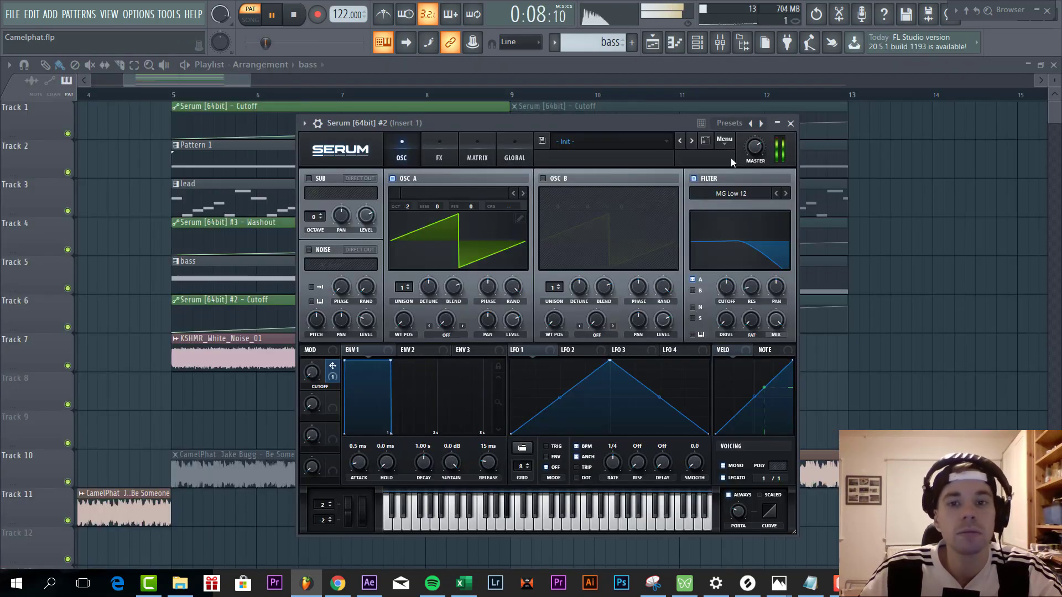
{"action": "left_click", "coordinate": [724, 141]}
{"action": "left_click", "coordinate": [755, 209]}
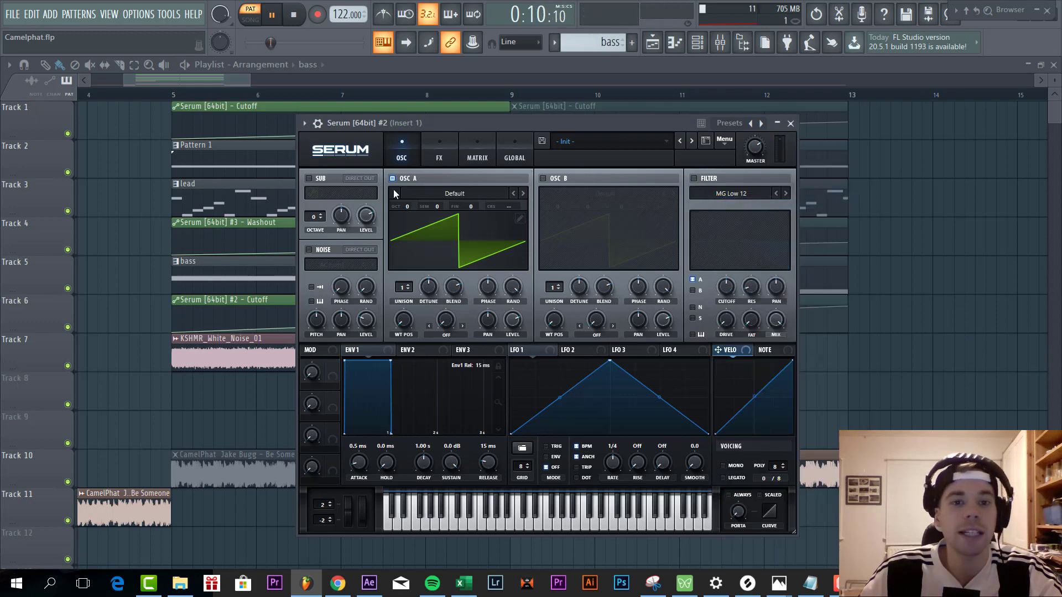
- Lower oscillator A's octave to -2 and enable the MG Low 12 filter with its fat at 10%
{"action": "left_click_drag", "start_coordinate": [408, 206], "coordinate": [408, 218]}
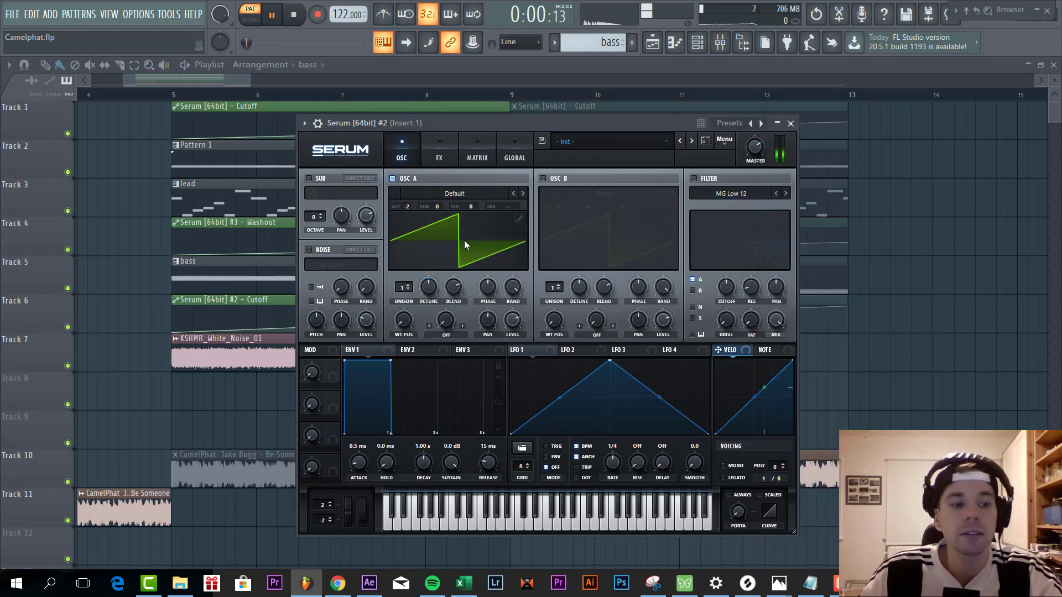
{"action": "left_click", "coordinate": [694, 177]}
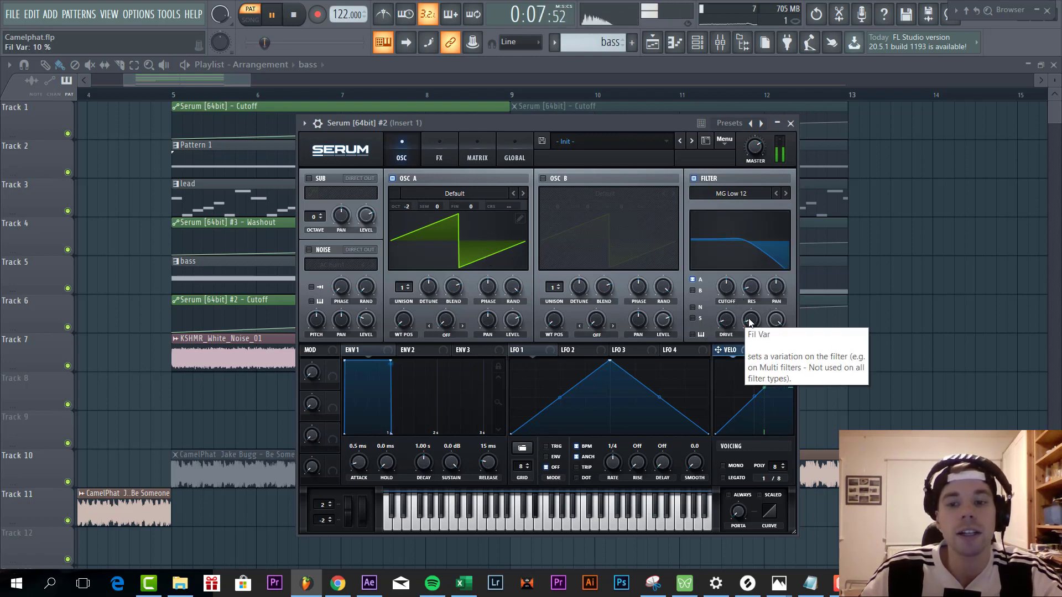
- Set the bass voicing to mono and legato with always-on portamento of 43 ms, and restart playback
{"action": "left_click", "coordinate": [741, 469]}
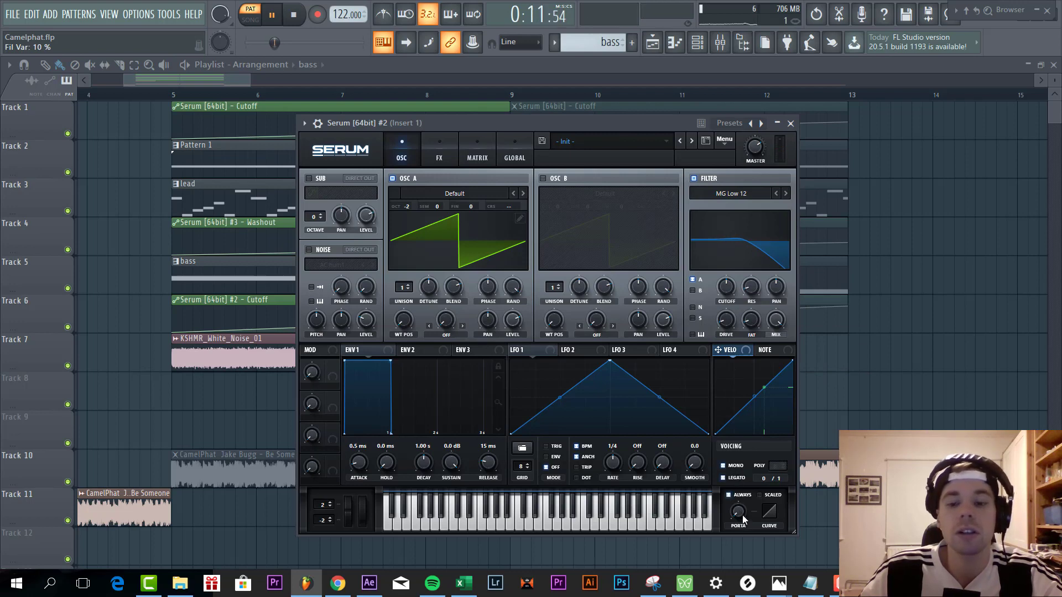
{"action": "left_click_drag", "start_coordinate": [752, 480], "coordinate": [752, 476]}
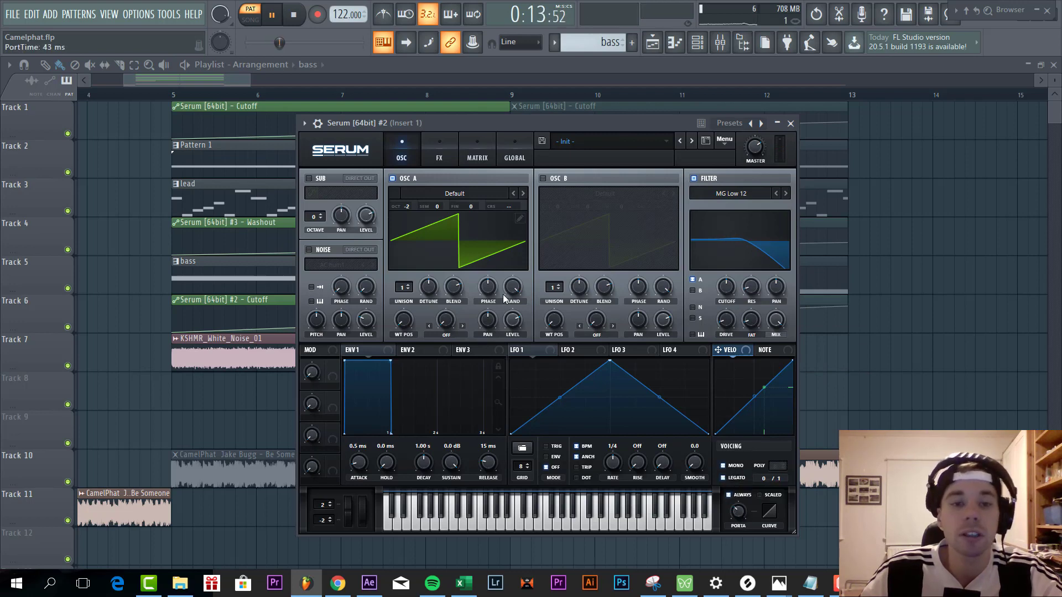
{"action": "key", "text": "space"}
- Enable Hyper/Dimension and distortion on the bass, setting the Dimension size to 32% and the Tube distortion's drive to 70%
{"action": "left_click", "coordinate": [437, 159]}
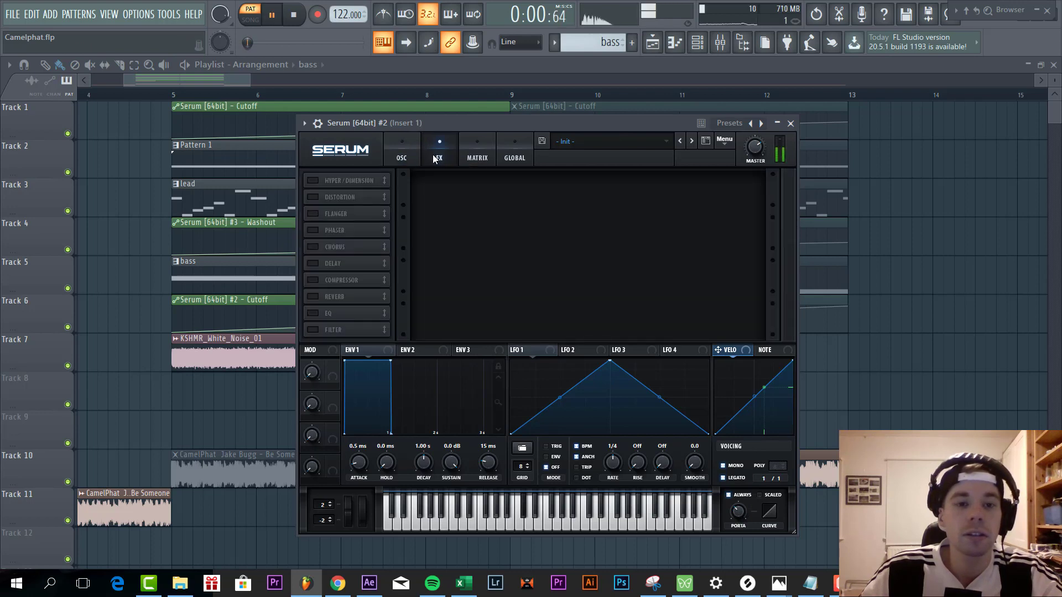
{"action": "left_click", "coordinate": [310, 183]}
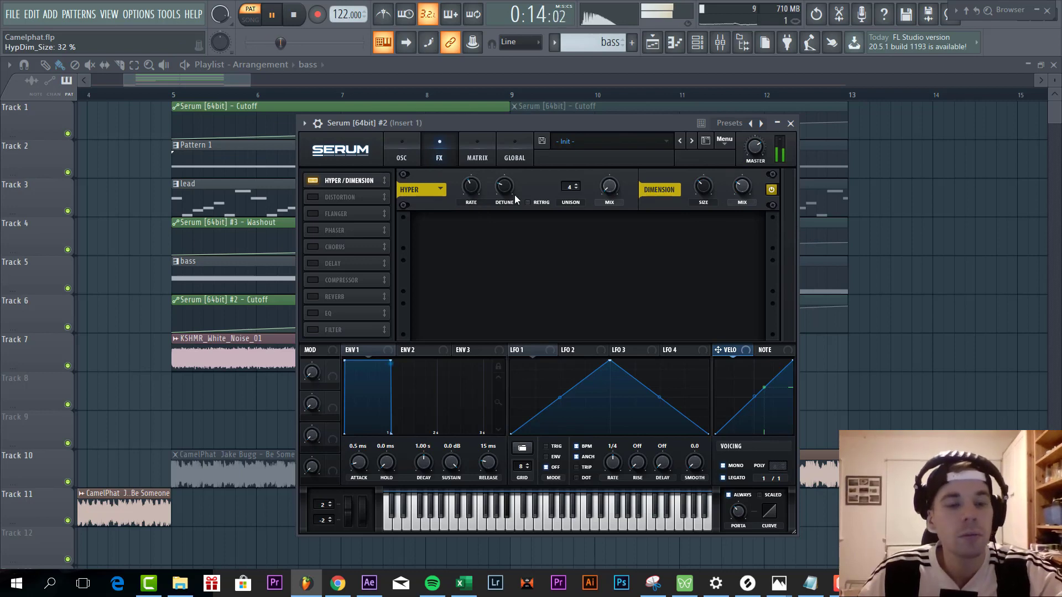
{"action": "left_click", "coordinate": [313, 197]}
{"action": "mouse_move", "coordinate": [662, 227]}
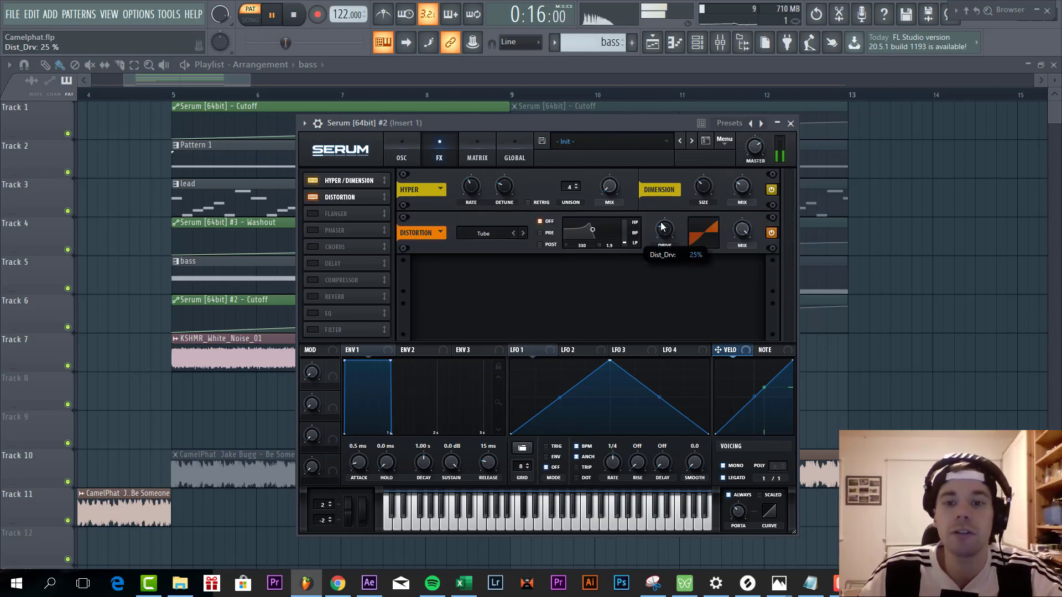
{"action": "left_click_drag", "start_coordinate": [680, 203], "coordinate": [691, 140]}
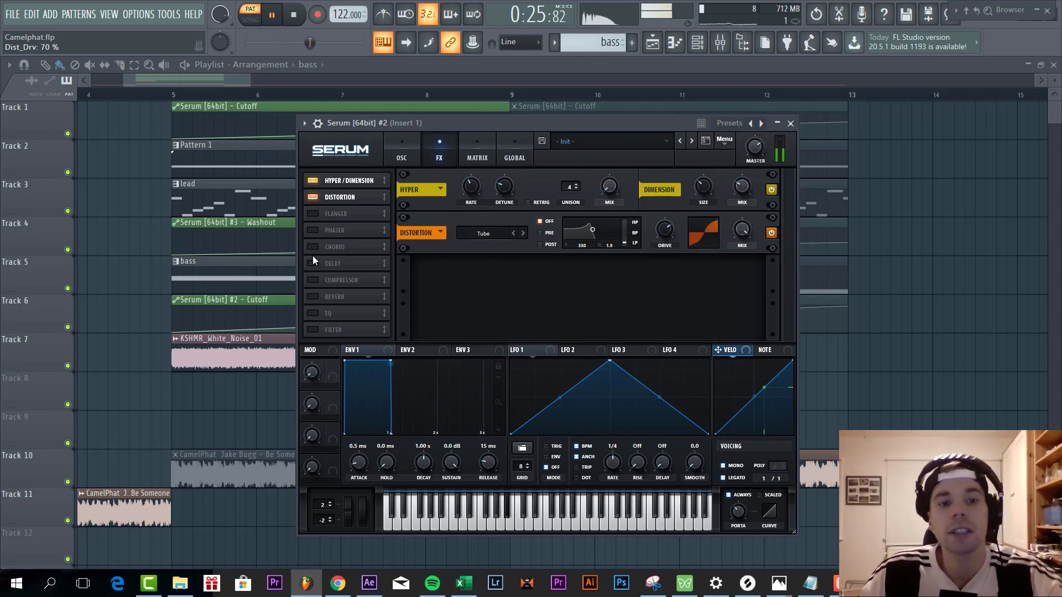
- Enable the compressor in multiband mode and place an MG Low 24 filter effect directly after it, with cutoff at 572 Hz
{"action": "left_click", "coordinate": [334, 281]}
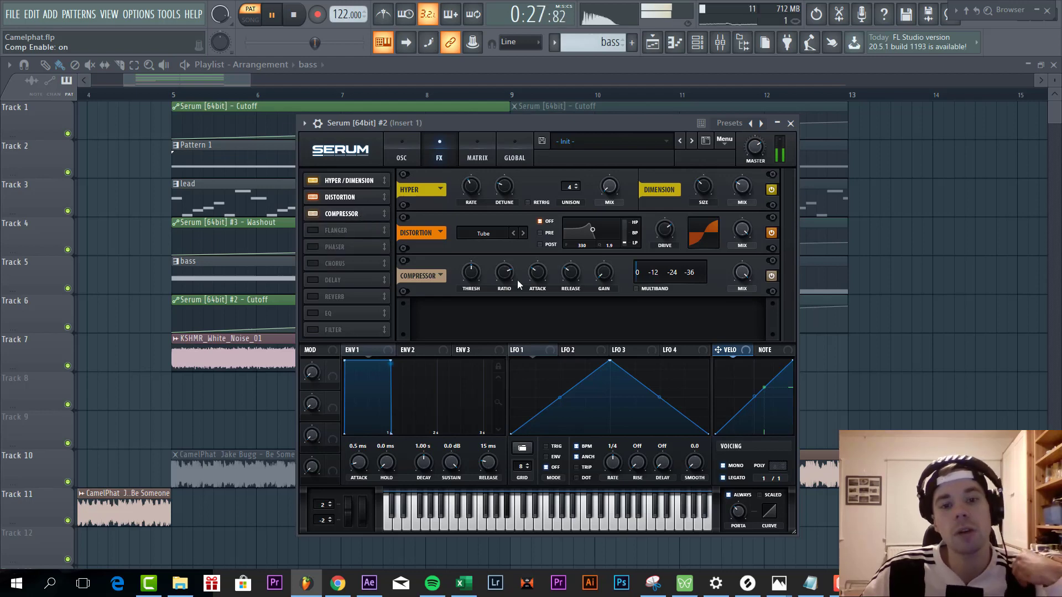
{"action": "left_click", "coordinate": [636, 287]}
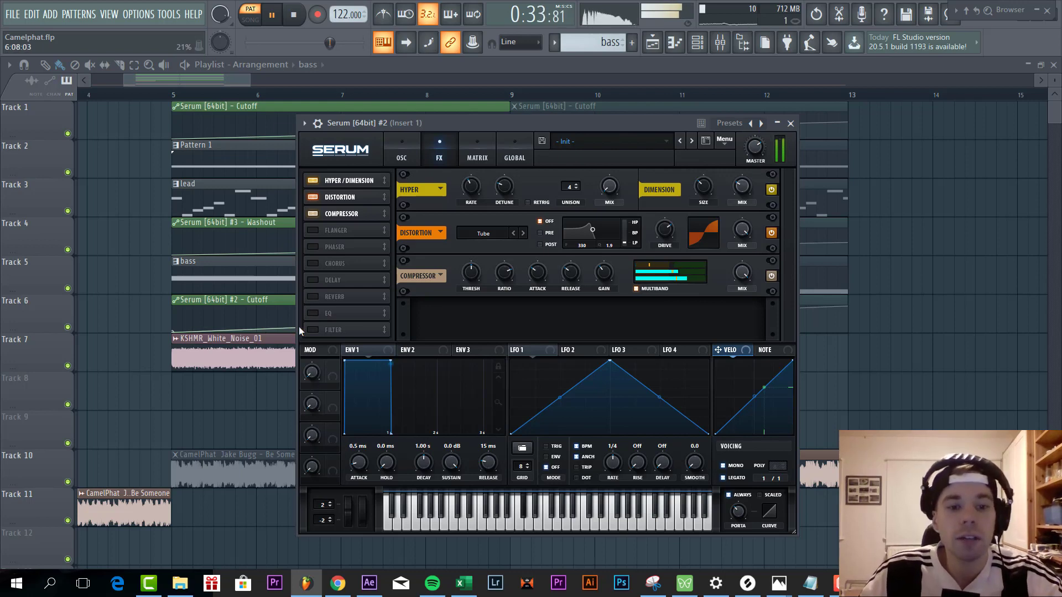
{"action": "left_click", "coordinate": [313, 329]}
{"action": "left_click_drag", "start_coordinate": [332, 330], "coordinate": [350, 228]}
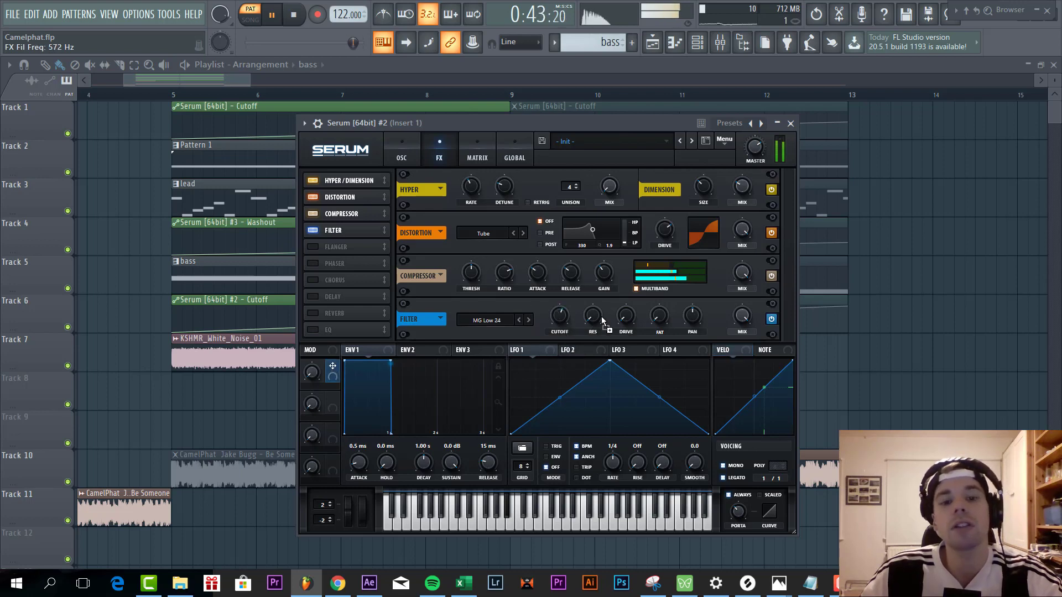
- Assign Macro 1 to the effect filter's cutoff with amount 35, return the macro to 0%, and set the filter's fat to 14%
{"action": "mouse_move", "coordinate": [553, 313]}
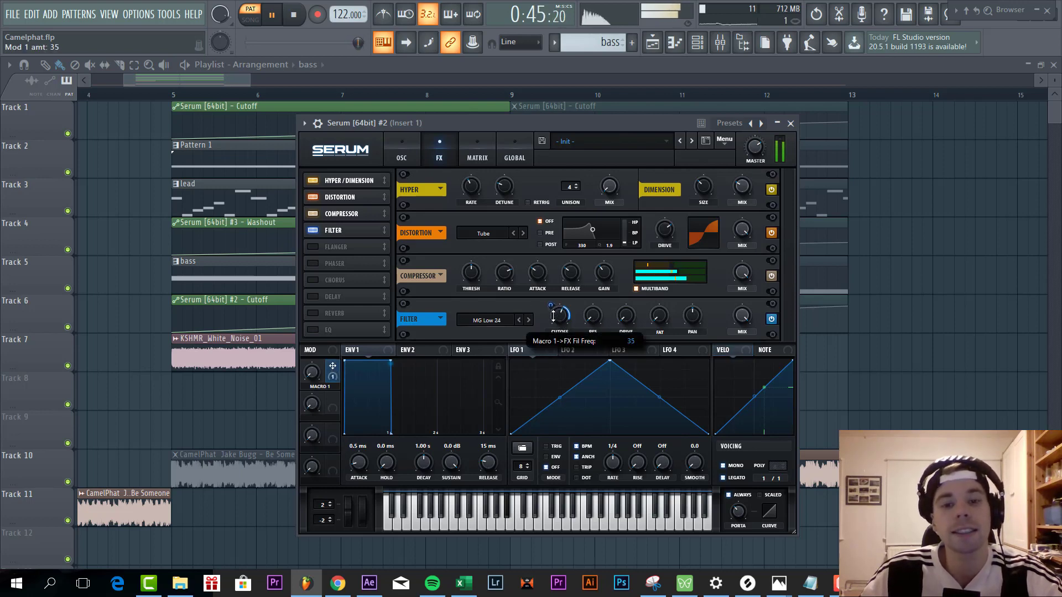
{"action": "left_click_drag", "start_coordinate": [306, 367], "coordinate": [304, 444]}
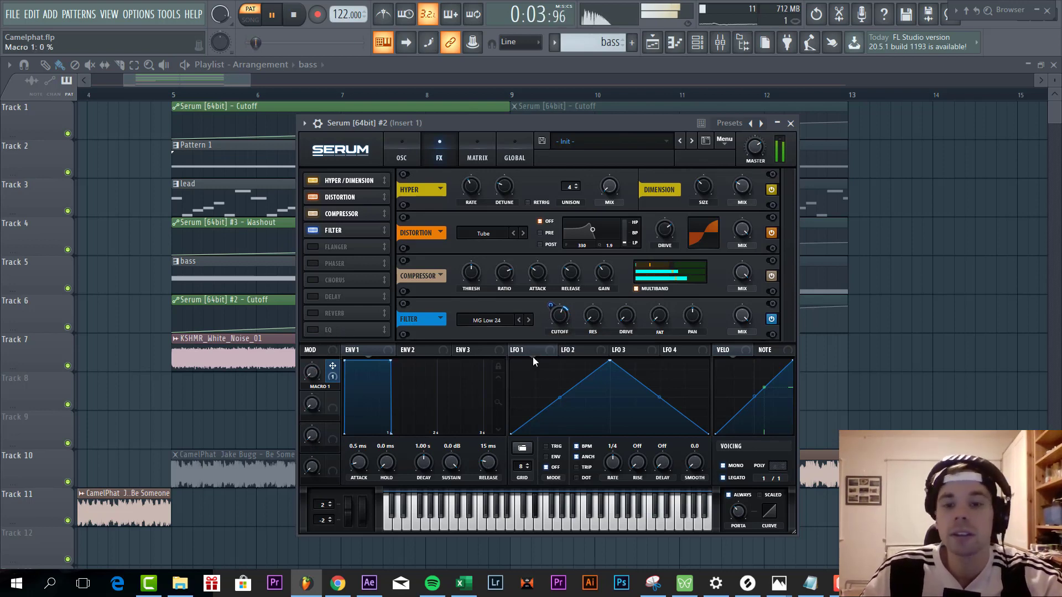
{"action": "left_click", "coordinate": [593, 318]}
{"action": "left_click_drag", "start_coordinate": [628, 323], "coordinate": [629, 319]}
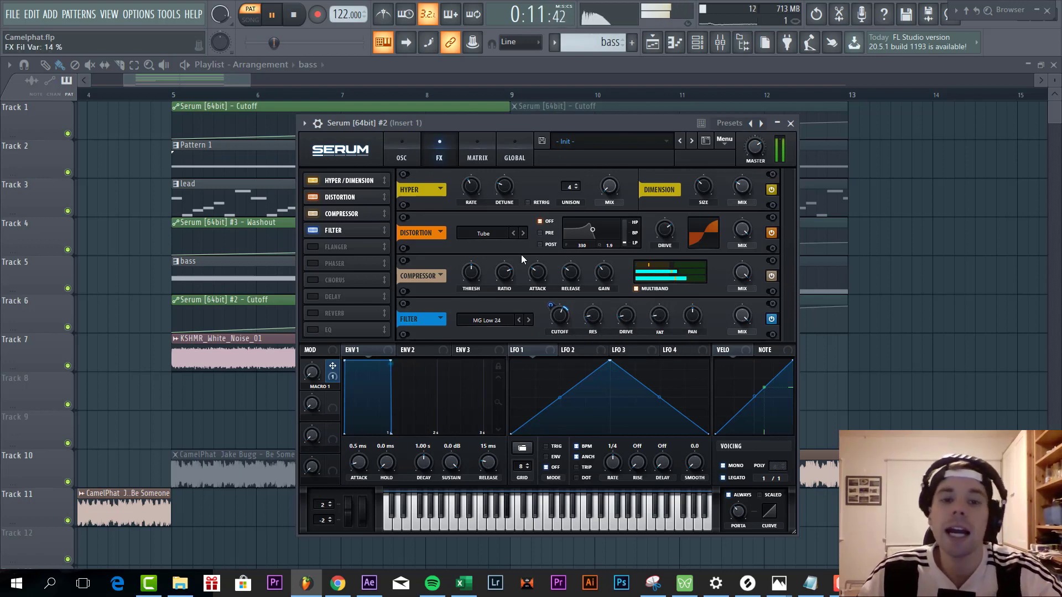
- Open the lead pattern's Serum #3 instrument and reset it to the Init preset
{"action": "left_click_drag", "start_coordinate": [570, 124], "coordinate": [657, 119]}
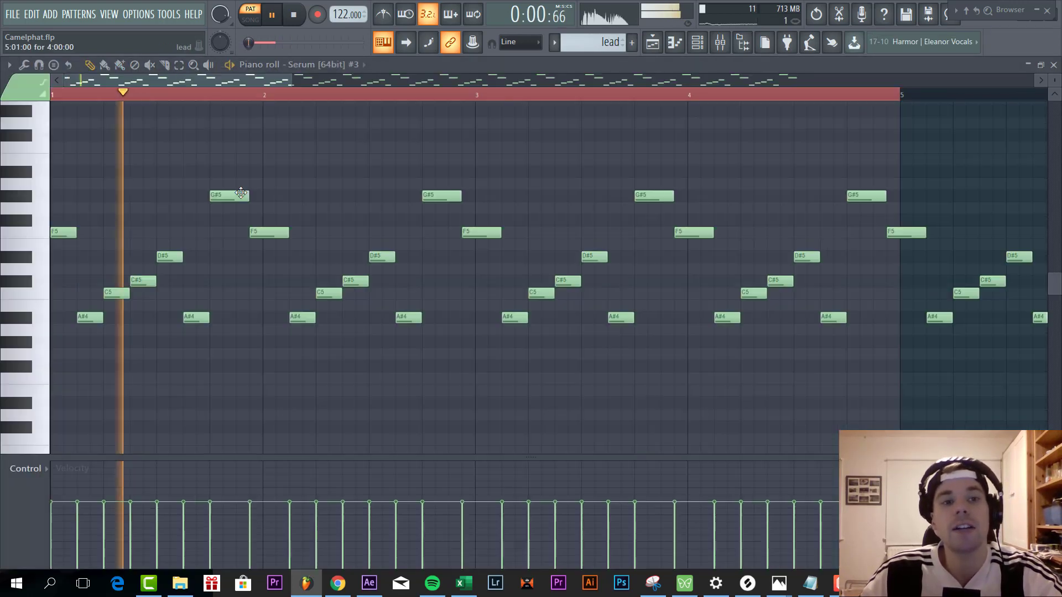
{"action": "key", "text": "Escape"}
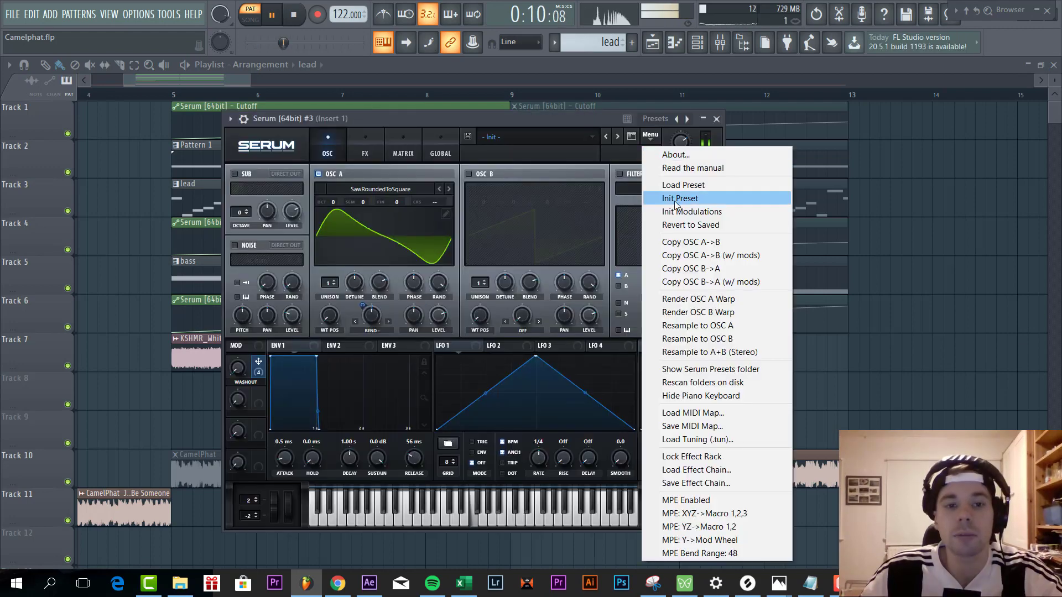
{"action": "left_click", "coordinate": [675, 201]}
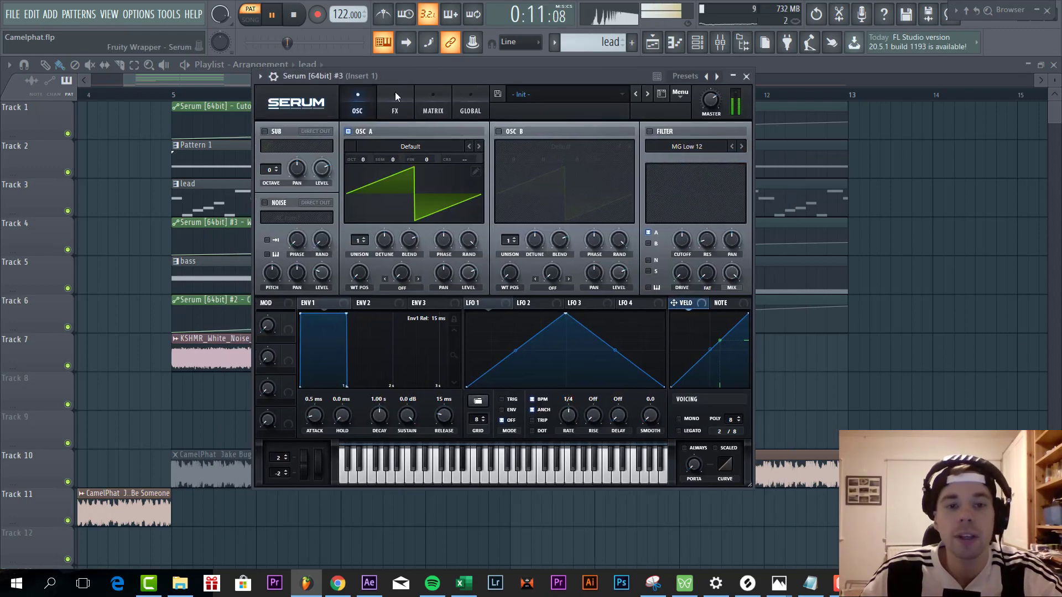
- Load the Analog wavetable SawRoundedToSquare into oscillator A and apply Bend - warp at -44%
{"action": "left_click", "coordinate": [397, 144]}
{"action": "mouse_move", "coordinate": [509, 162]}
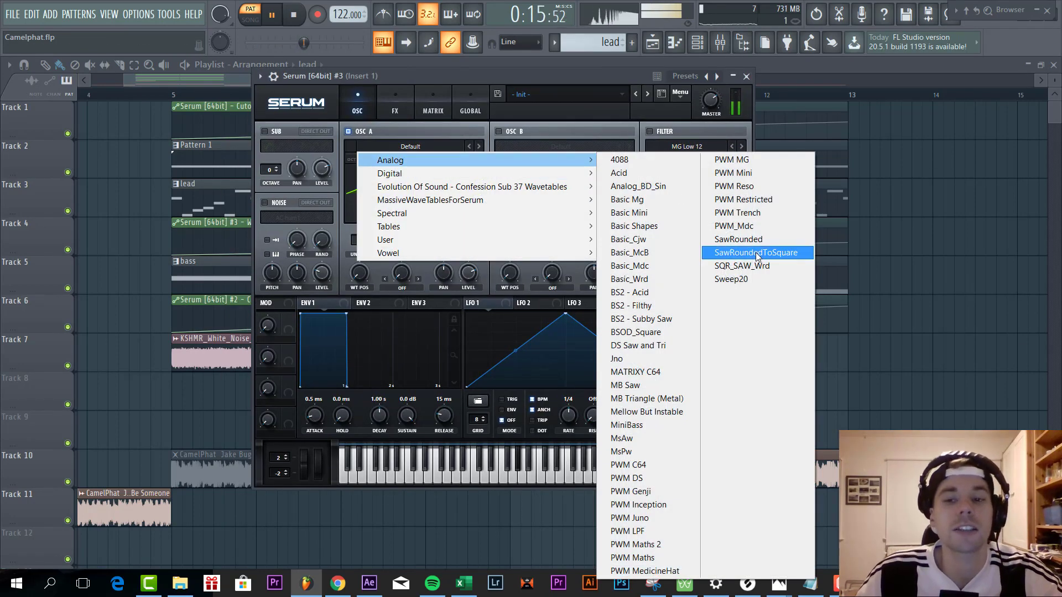
{"action": "left_click", "coordinate": [756, 252]}
{"action": "left_click", "coordinate": [403, 274]}
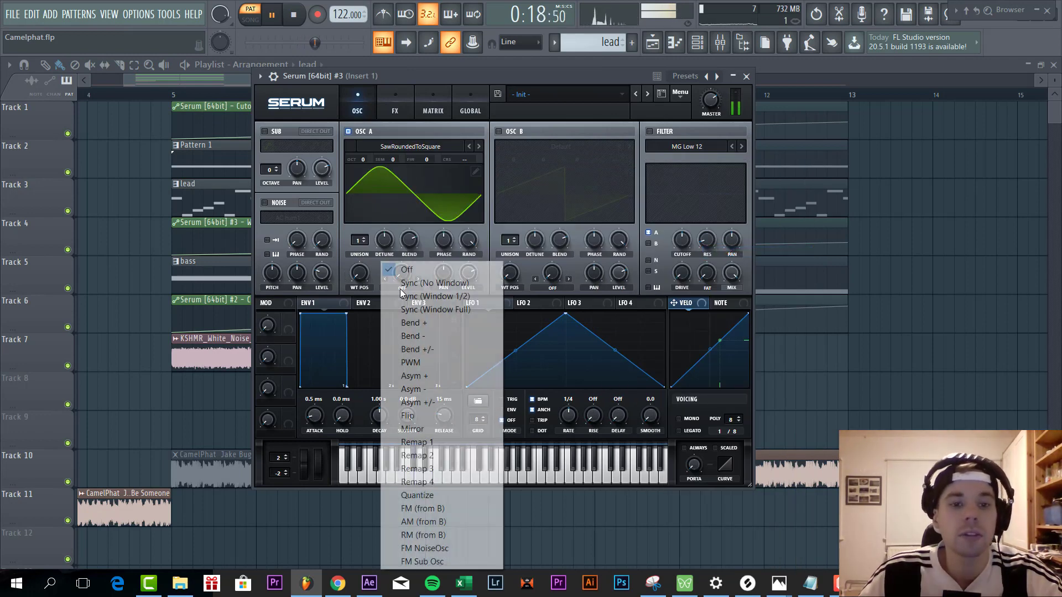
{"action": "left_click", "coordinate": [430, 335]}
{"action": "left_click_drag", "start_coordinate": [402, 272], "coordinate": [412, 228]}
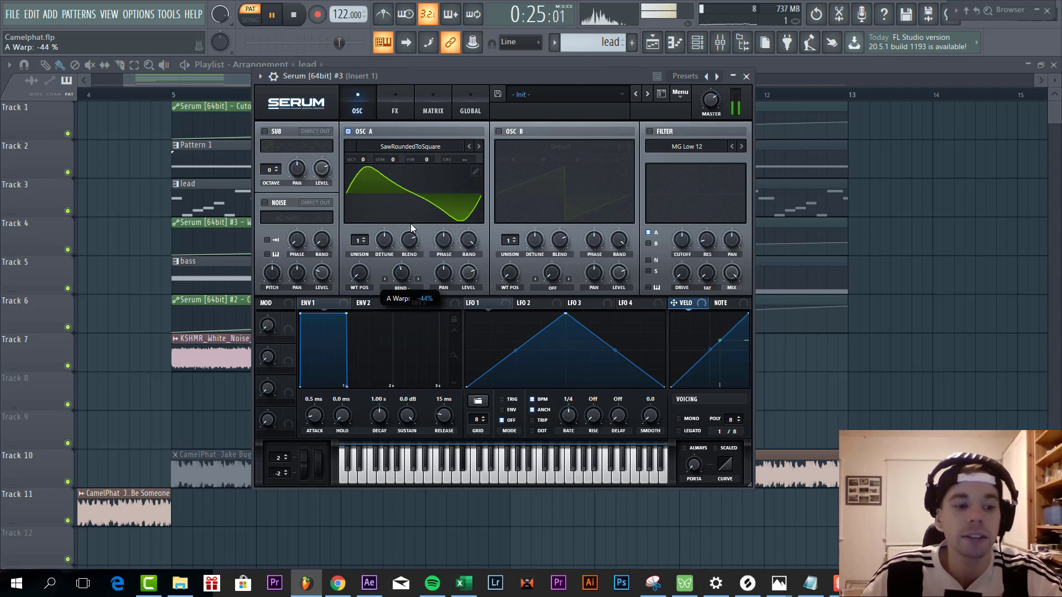
- Set envelope 1's release to 99 ms and switch the lead's voicing to mono
{"action": "left_click_drag", "start_coordinate": [443, 418], "coordinate": [443, 412]}
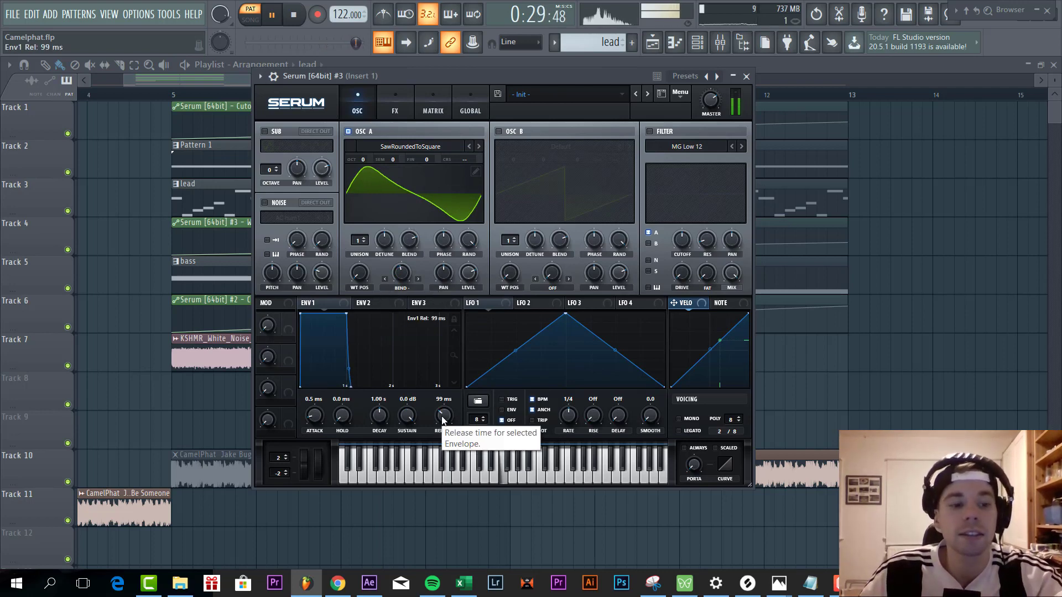
{"action": "left_click", "coordinate": [692, 420]}
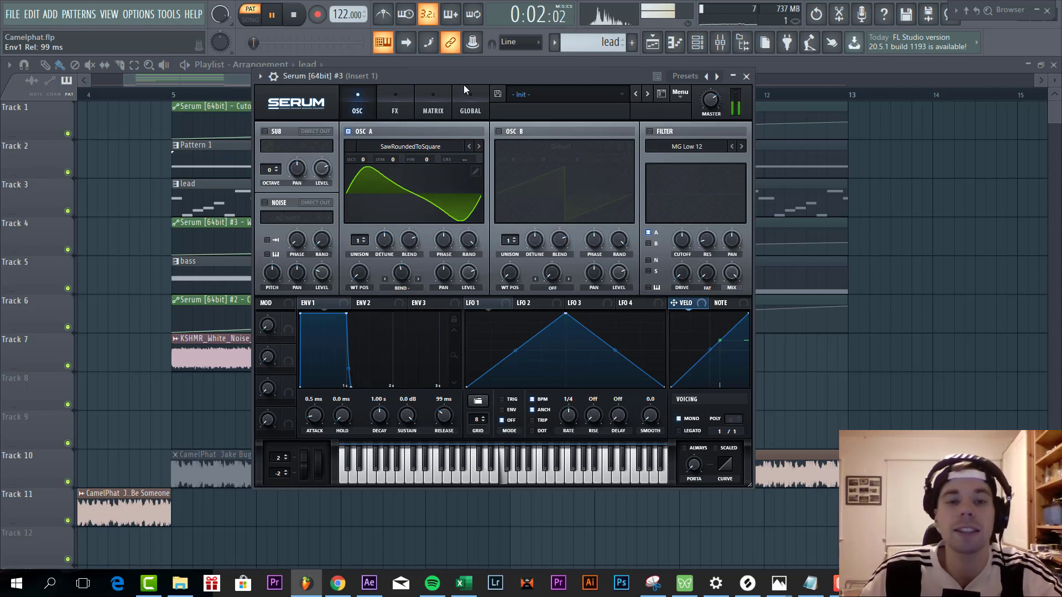
- Enable the lead's Hyper/Dimension effect with the Hyper mix at 32% and modulated by Macro 1, and the Dimension mix at 0%
{"action": "left_click", "coordinate": [410, 94]}
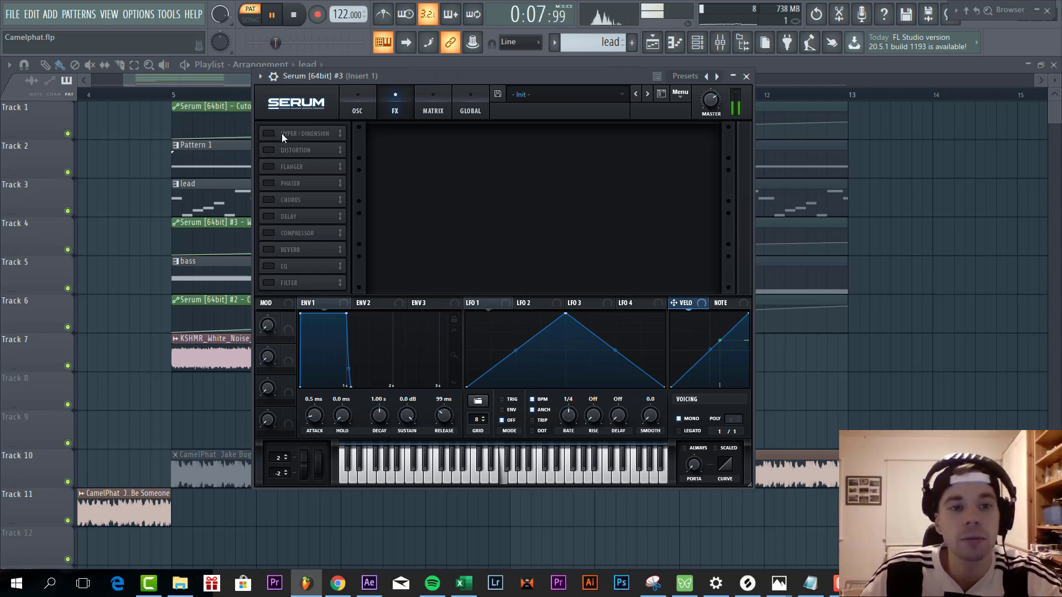
{"action": "left_click", "coordinate": [281, 134]}
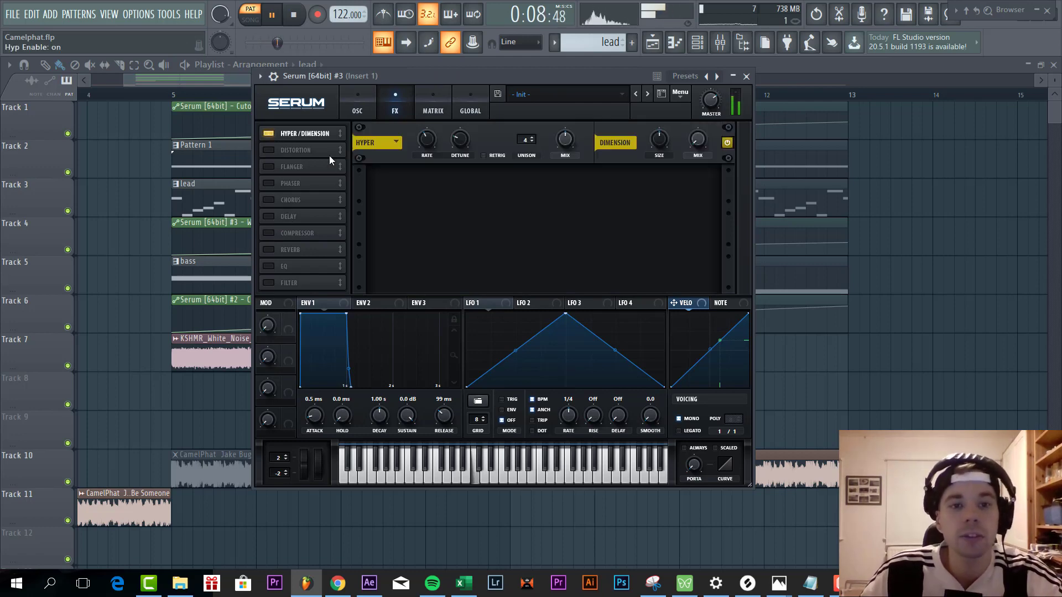
{"action": "mouse_move", "coordinate": [563, 139]}
{"action": "left_mouse_down"}
{"action": "mouse_move", "coordinate": [555, 152]}
{"action": "mouse_move", "coordinate": [565, 141]}
{"action": "left_mouse_up"}
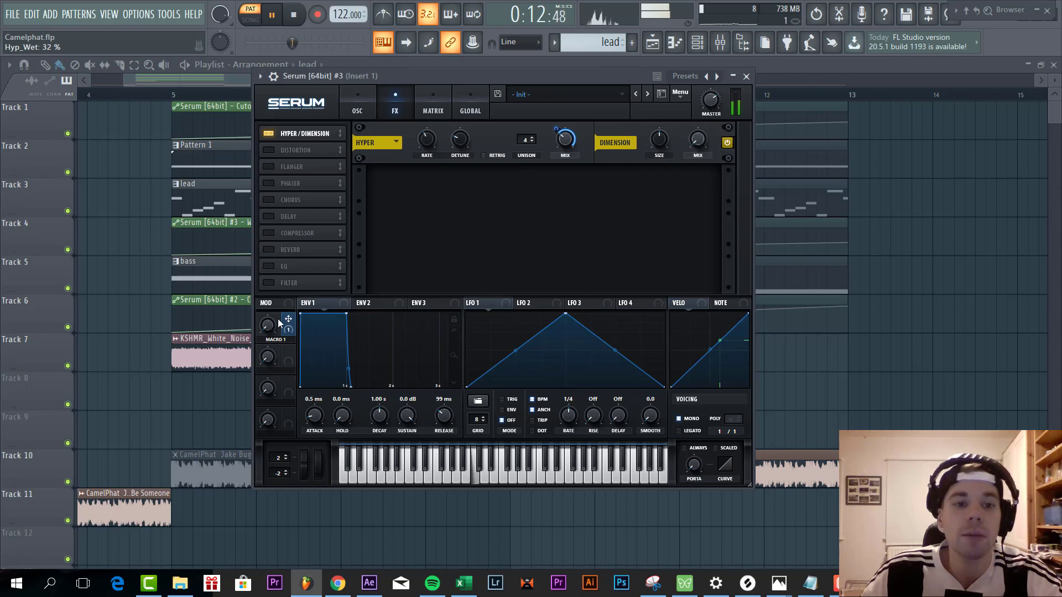
{"action": "left_click_drag", "start_coordinate": [279, 324], "coordinate": [297, 229]}
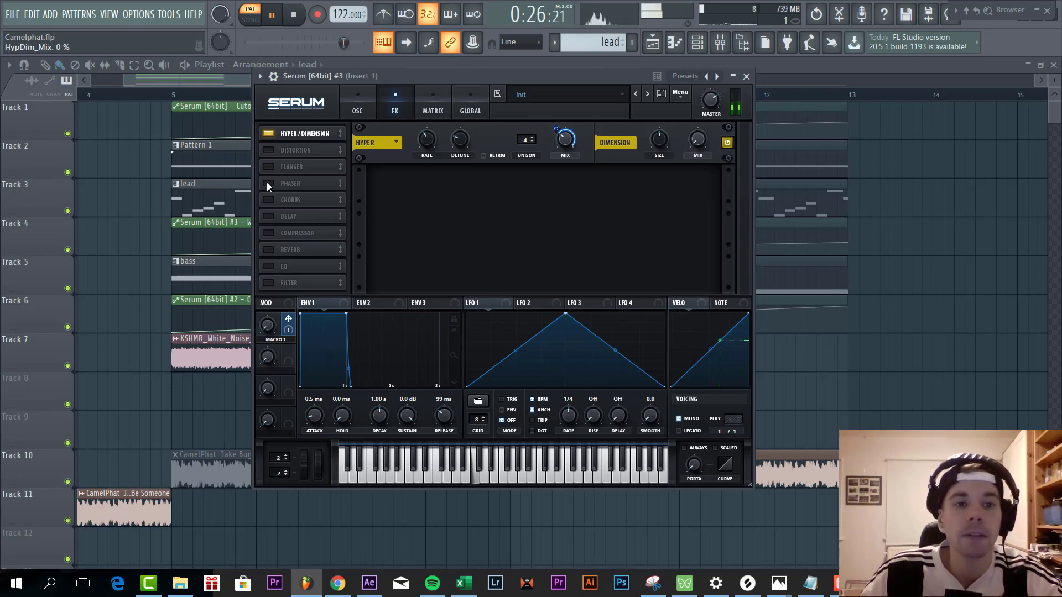
- Enable distortion on the lead, choose the Diode 1 type and set the drive to 80%
{"action": "left_click", "coordinate": [269, 151]}
{"action": "left_click", "coordinate": [470, 187]}
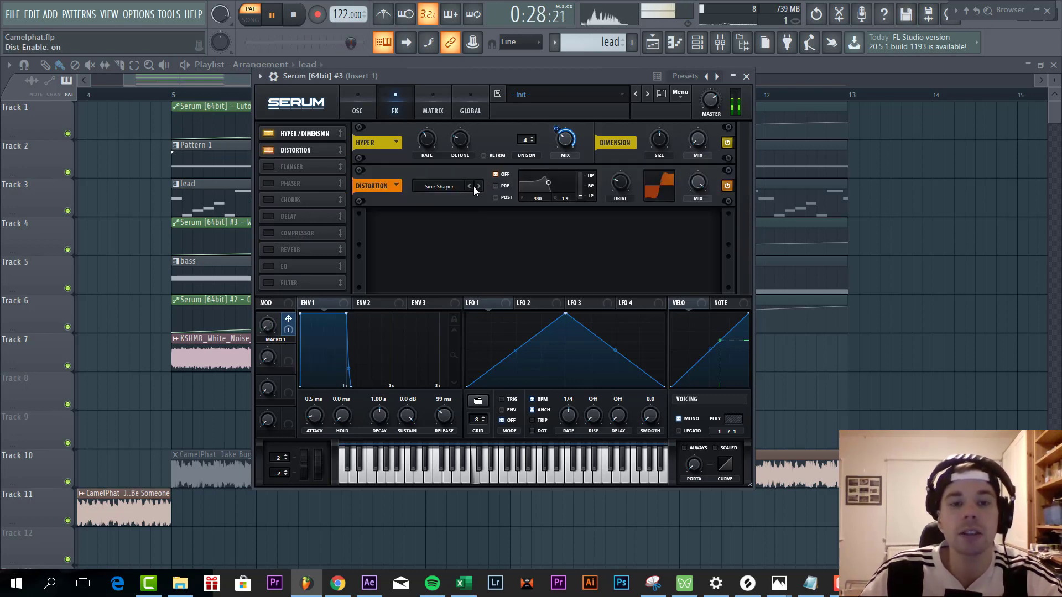
{"action": "left_click", "coordinate": [469, 187]}
{"action": "left_click", "coordinate": [477, 186]}
{"action": "left_click", "coordinate": [477, 186]}
{"action": "left_click", "coordinate": [478, 187]}
{"action": "left_click", "coordinate": [478, 186]}
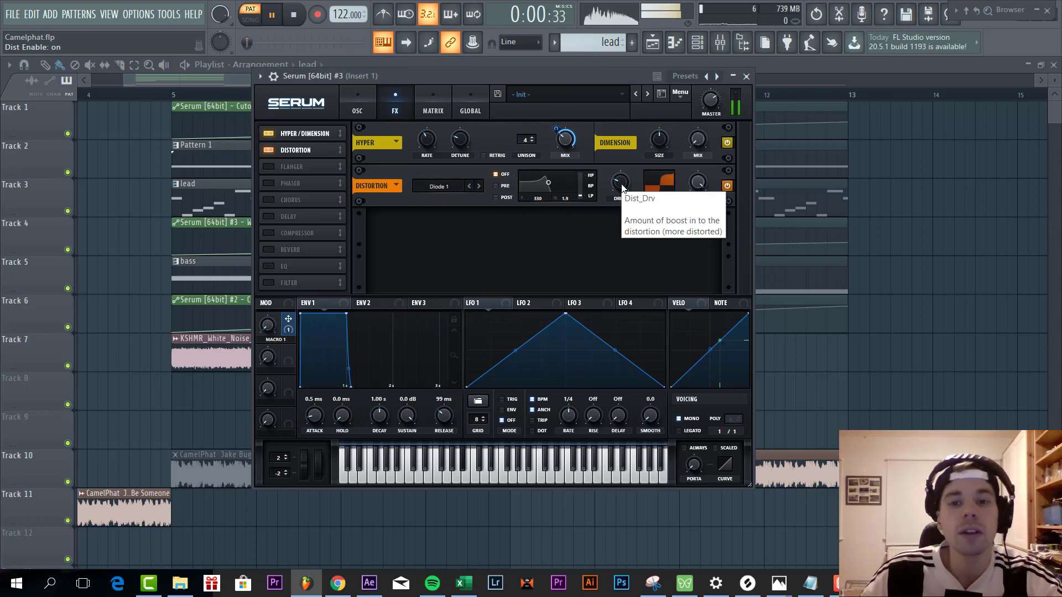
{"action": "left_click_drag", "start_coordinate": [620, 182], "coordinate": [626, 120]}
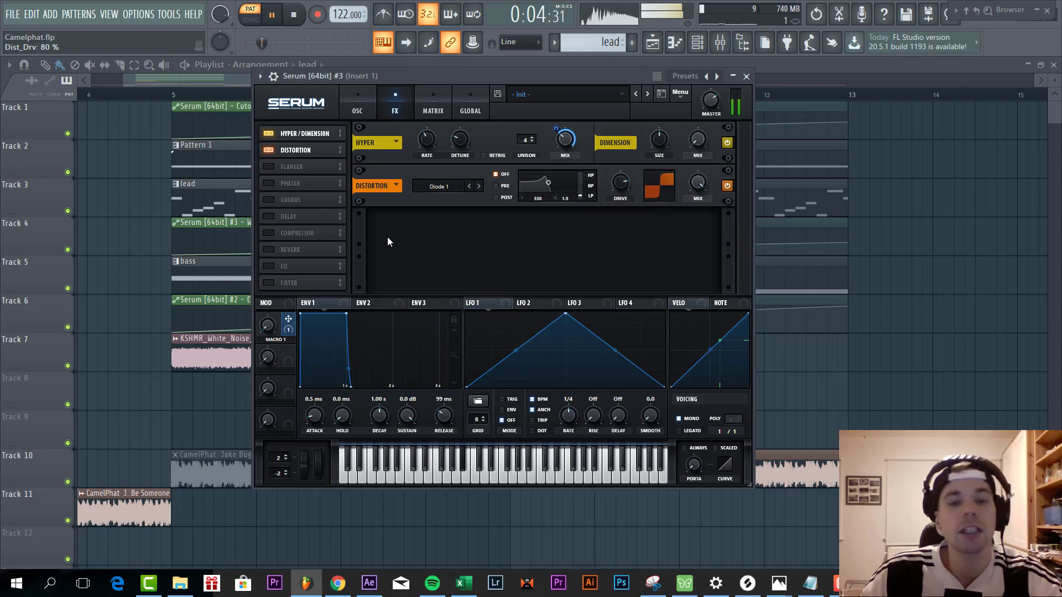
- Enable the lead's compressor, place it directly after the distortion and turn on multiband mode
{"action": "left_click", "coordinate": [269, 232]}
{"action": "left_click_drag", "start_coordinate": [306, 165], "coordinate": [305, 165]}
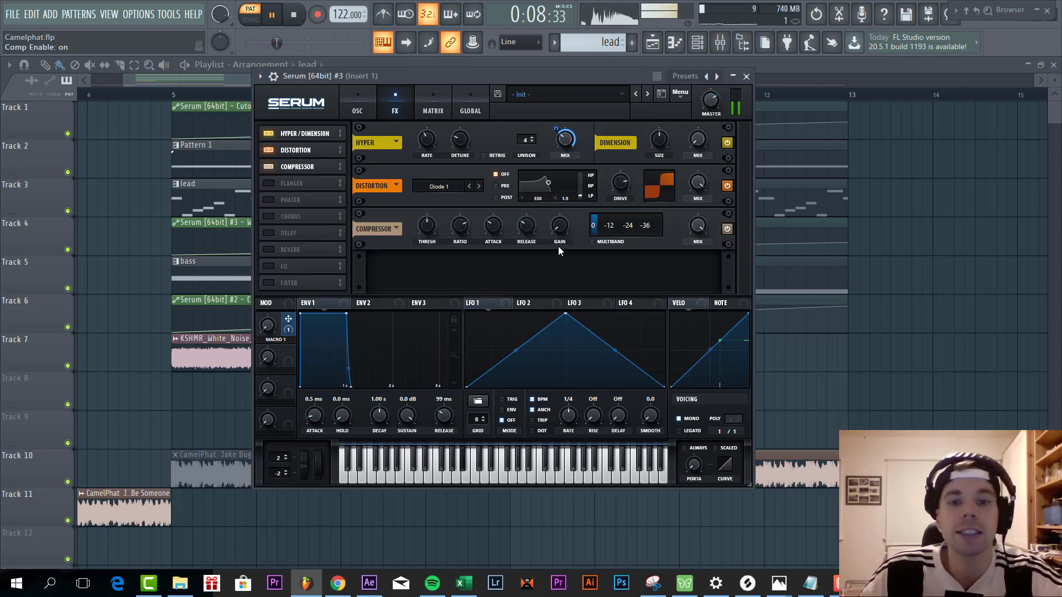
{"action": "left_click", "coordinate": [593, 242]}
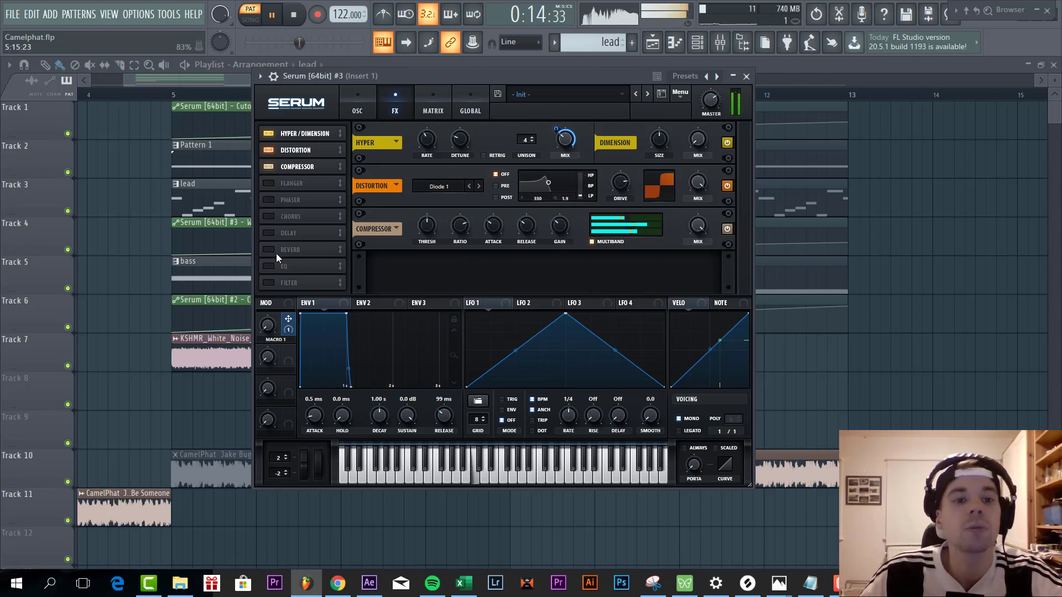
- Add the MG Low 24 filter effect ahead of the delay slot, with cutoff at 1373 Hz modulated by Macro 1
{"action": "left_click", "coordinate": [268, 282]}
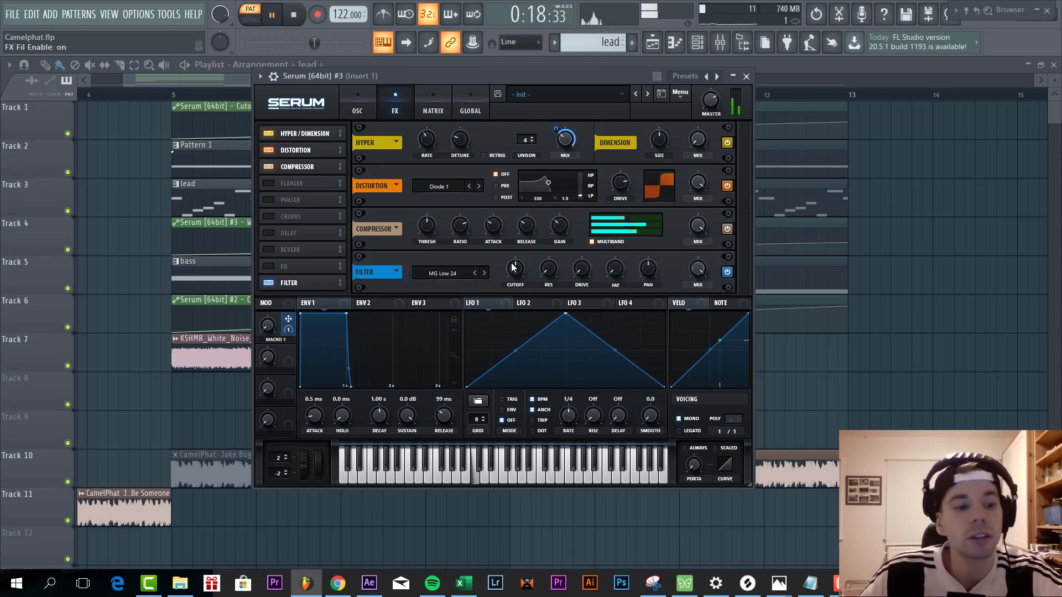
{"action": "mouse_move", "coordinate": [515, 267]}
{"action": "left_mouse_down"}
{"action": "mouse_move", "coordinate": [524, 232]}
{"action": "mouse_move", "coordinate": [519, 247]}
{"action": "left_mouse_up"}
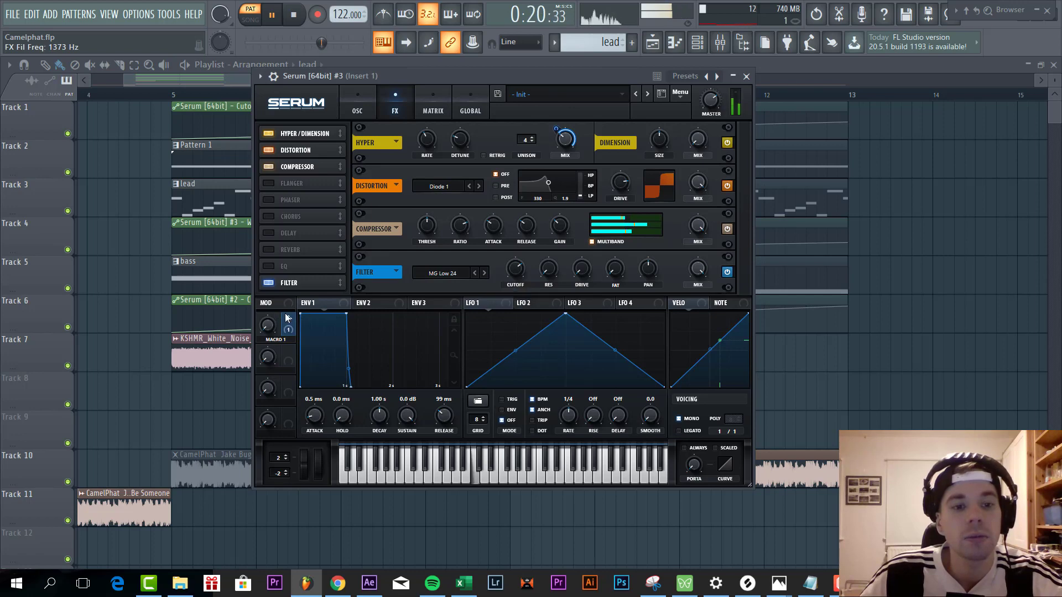
{"action": "left_click_drag", "start_coordinate": [288, 320], "coordinate": [520, 272]}
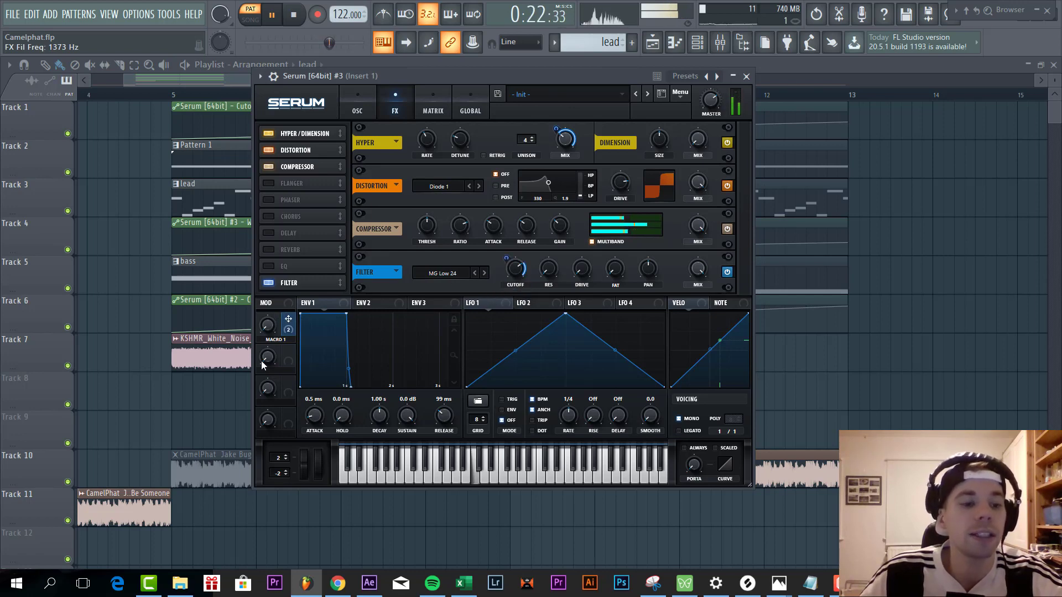
{"action": "left_click_drag", "start_coordinate": [289, 283], "coordinate": [297, 231]}
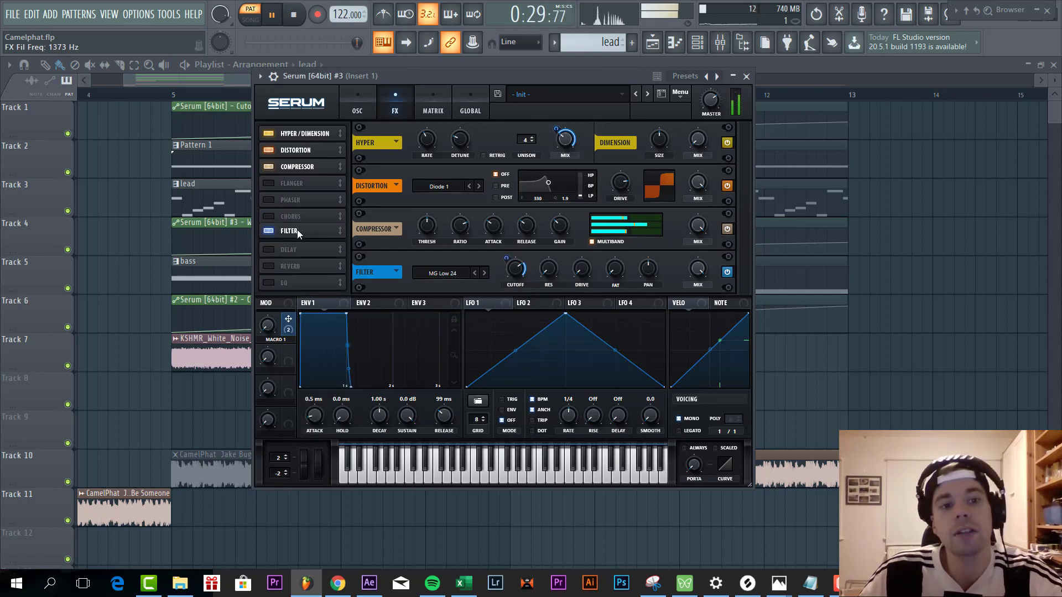
- Enable delay and reverb after the filter, with the delay in ping-pong mode filtered at 18000 and 0.8 and the reverb's low cut at 26%
{"action": "left_click", "coordinate": [266, 250]}
{"action": "left_click", "coordinate": [265, 266]}
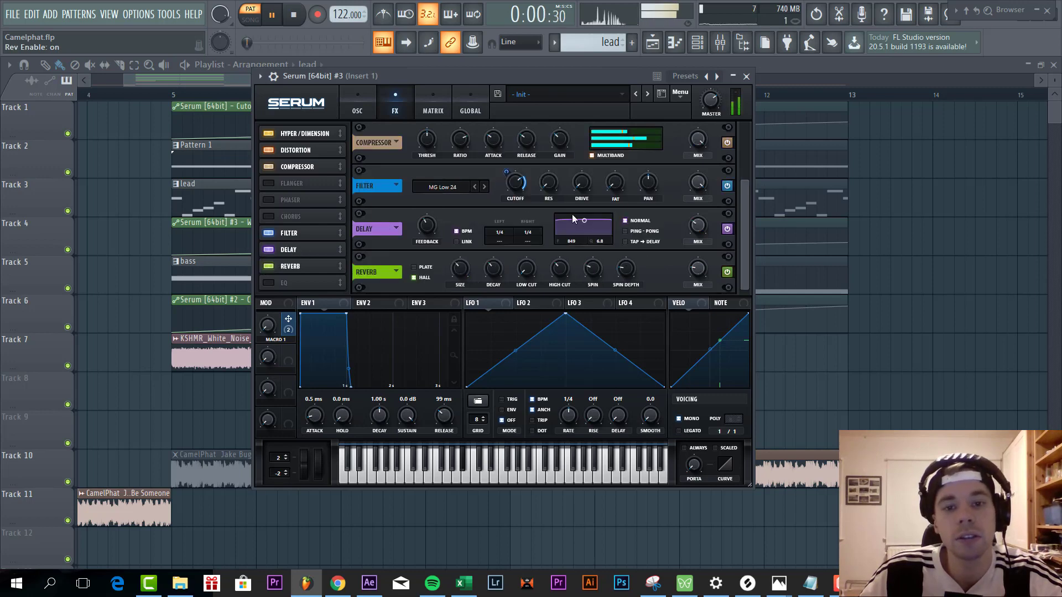
{"action": "left_click_drag", "start_coordinate": [584, 224], "coordinate": [626, 240]}
{"action": "left_click", "coordinate": [626, 232]}
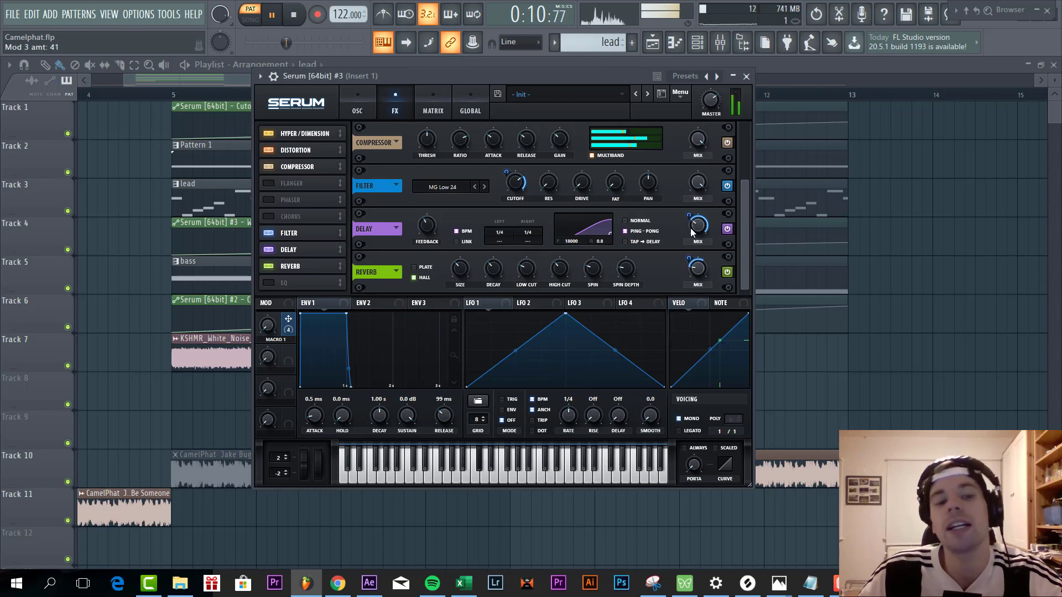
- Assign Macro 1 to the mix amounts of both the delay and the reverb
{"action": "right_click", "coordinate": [691, 226]}
{"action": "left_click", "coordinate": [688, 220]}
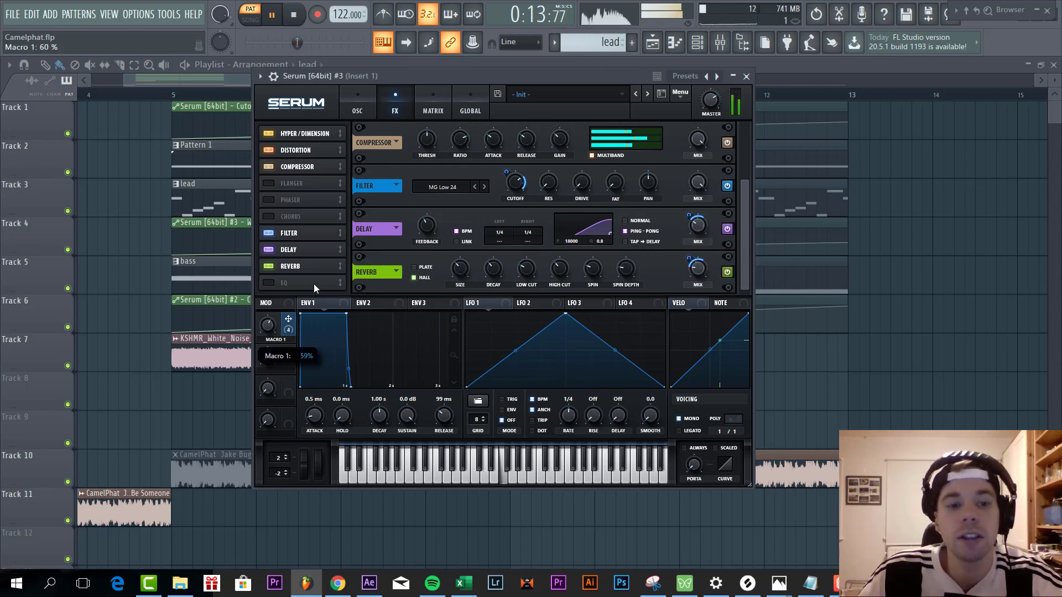
- Enable the lead's EQ effect, switch its low band to the low-cut shape and set that band's Q to 47%
{"action": "left_click", "coordinate": [271, 282]}
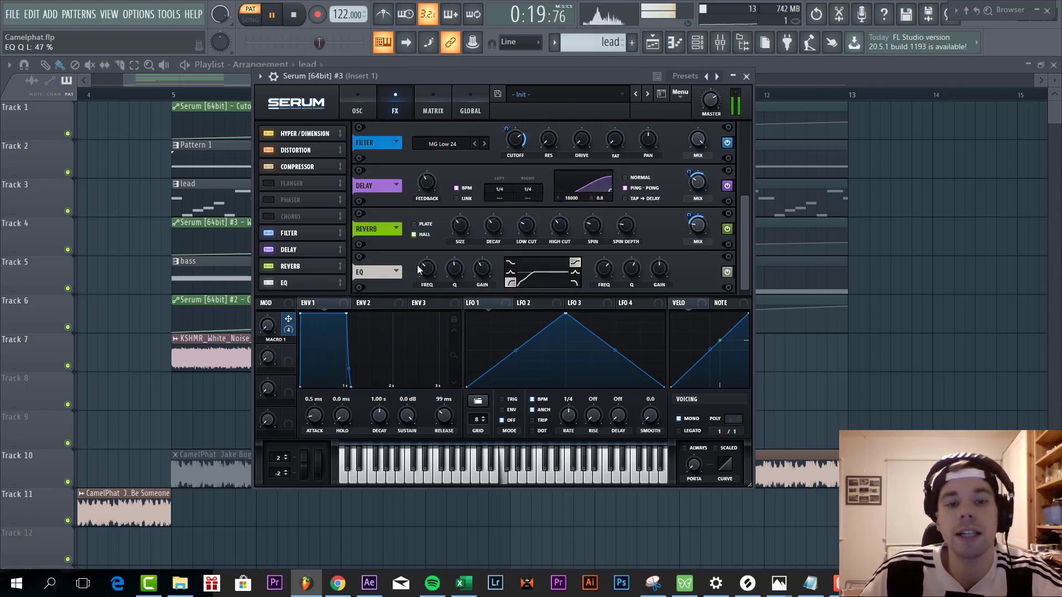
- Raise the high-band gain of the lead's EQ slightly
{"action": "left_click_drag", "start_coordinate": [659, 271], "coordinate": [663, 267]}
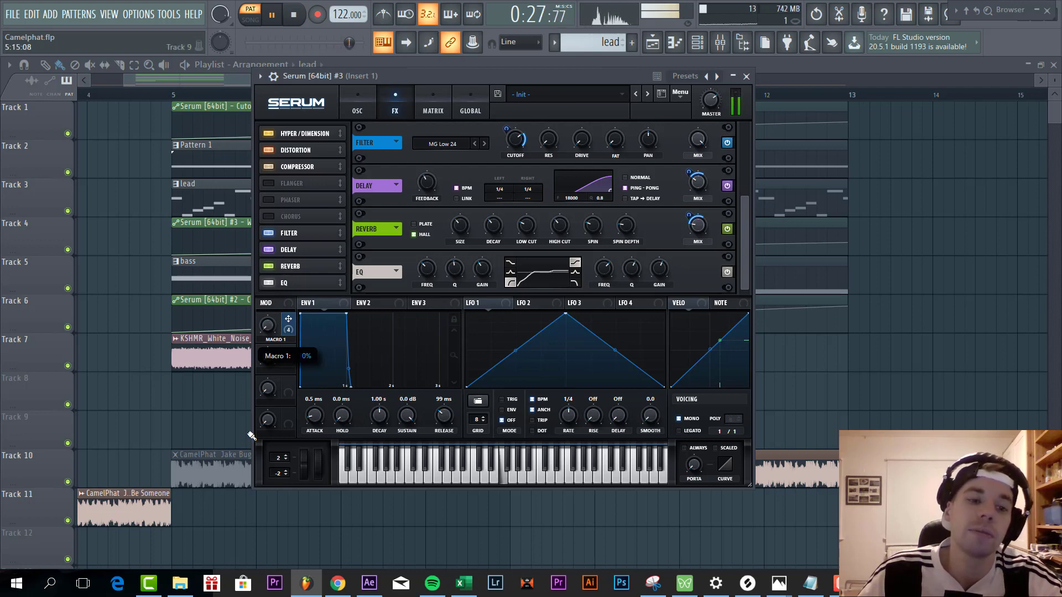
- Create a playlist automation clip for the lead's last tweaked parameter, Macro 1 of Serum #3
{"action": "left_click_drag", "start_coordinate": [420, 71], "coordinate": [496, 52]}
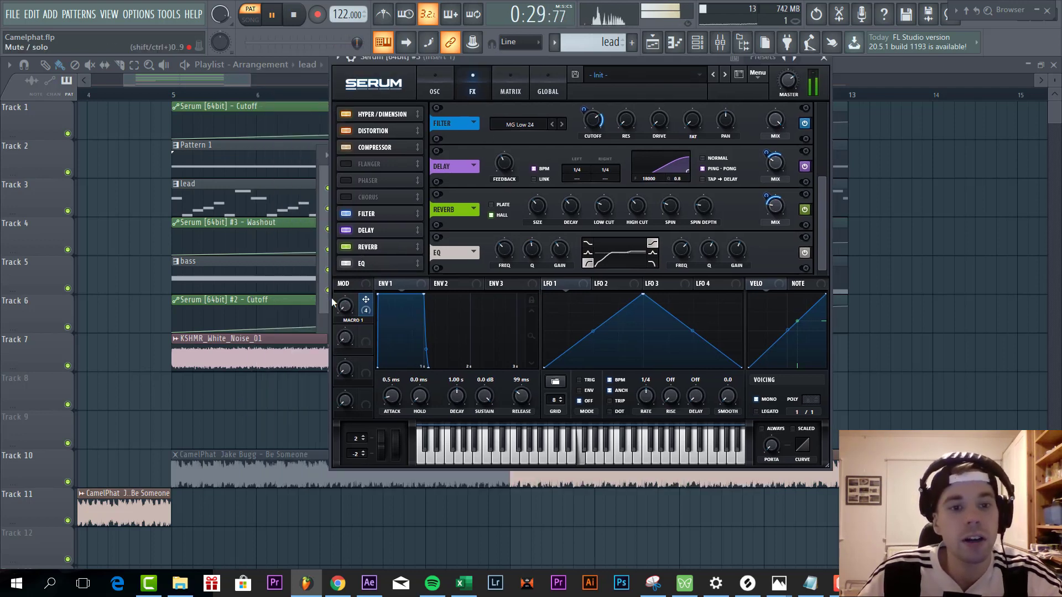
{"action": "left_click", "coordinate": [169, 14]}
{"action": "mouse_move", "coordinate": [183, 57]}
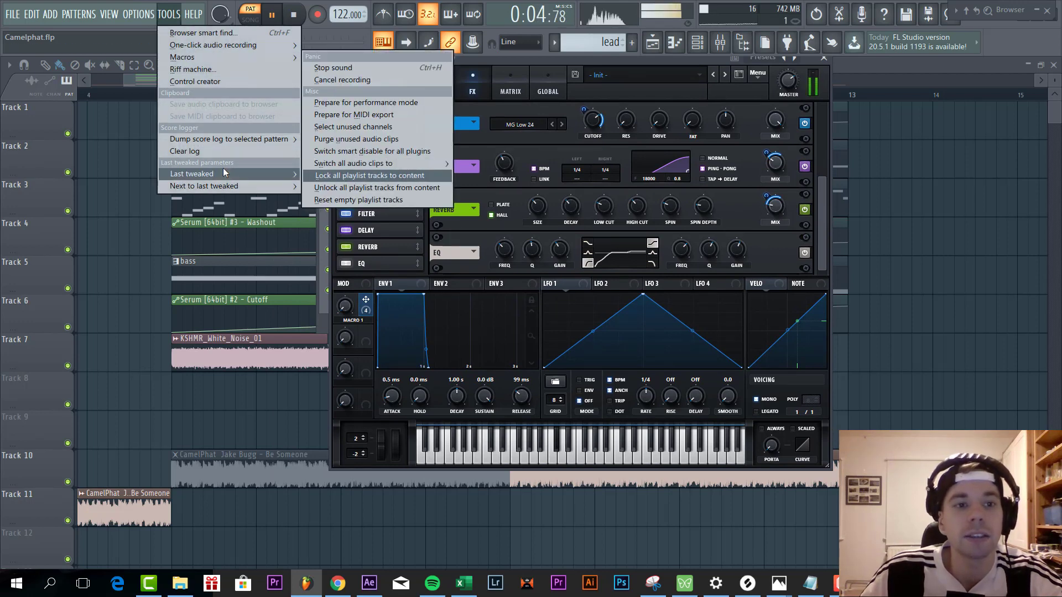
{"action": "mouse_move", "coordinate": [223, 170]}
{"action": "left_click", "coordinate": [339, 250]}
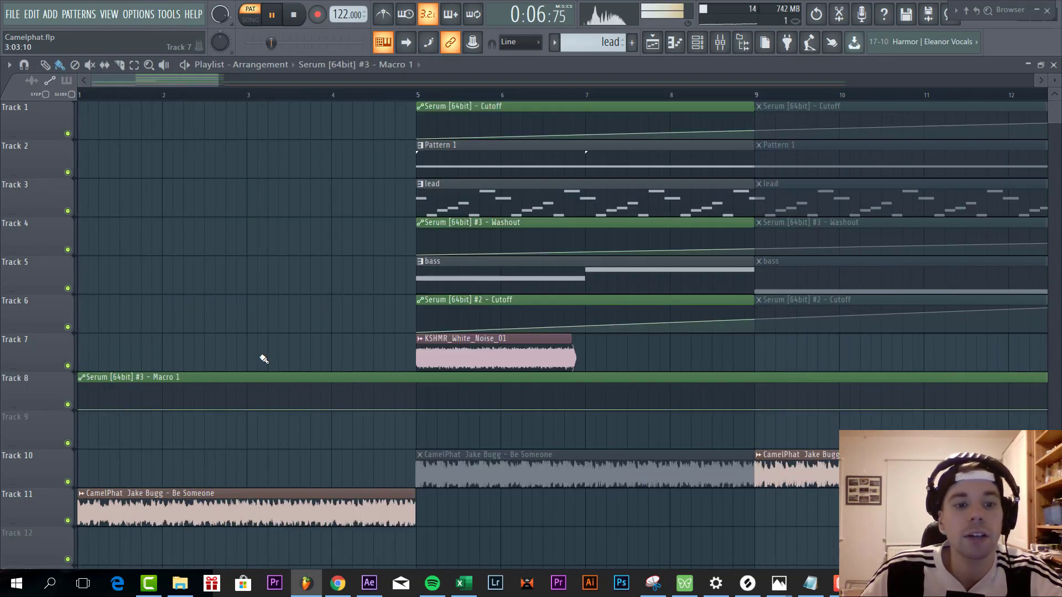
- Shape the Macro 1 automation to stay at its minimum until bar 5 and rise gradually to a point at bar 9
{"action": "left_click_drag", "start_coordinate": [532, 408], "coordinate": [531, 395]}
{"action": "right_click", "coordinate": [305, 409]}
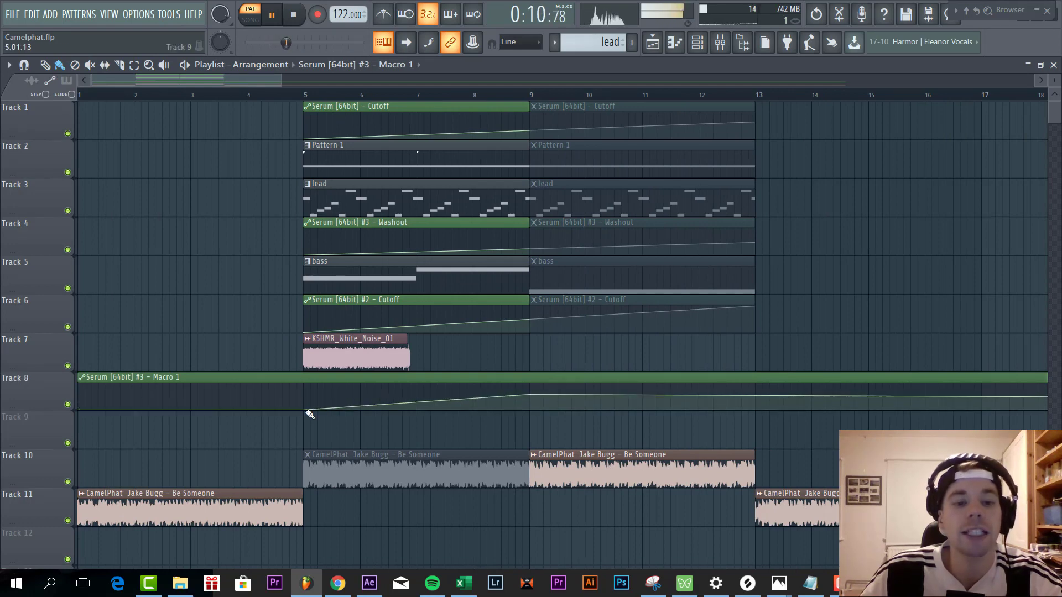
{"action": "left_click", "coordinate": [307, 413]}
{"action": "right_click", "coordinate": [309, 423]}
{"action": "key", "text": "ctrl+z"}
{"action": "key", "text": "ctrl+z"}
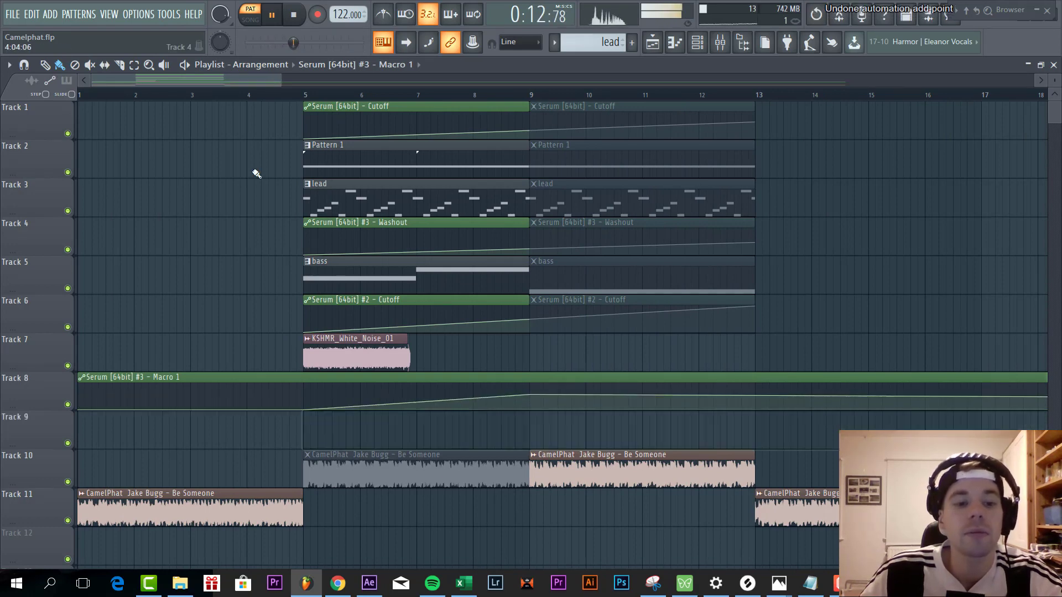
- Play the arrangement from just before bar 5 past bar 9 to compare the recreated section with the original track, and stop playback
{"action": "left_click", "coordinate": [285, 96]}
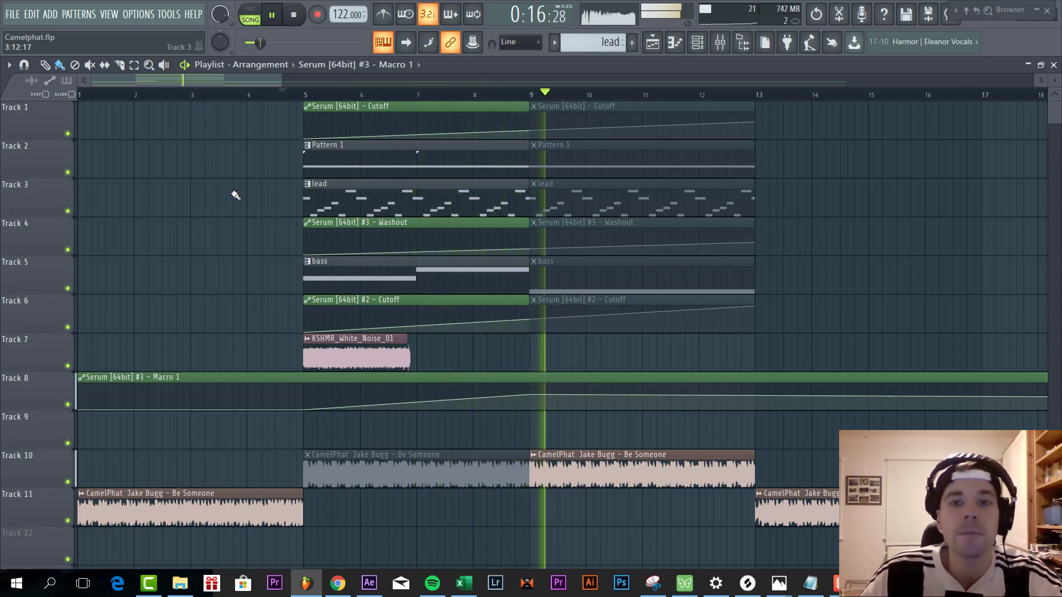
{"action": "key", "text": "space"}
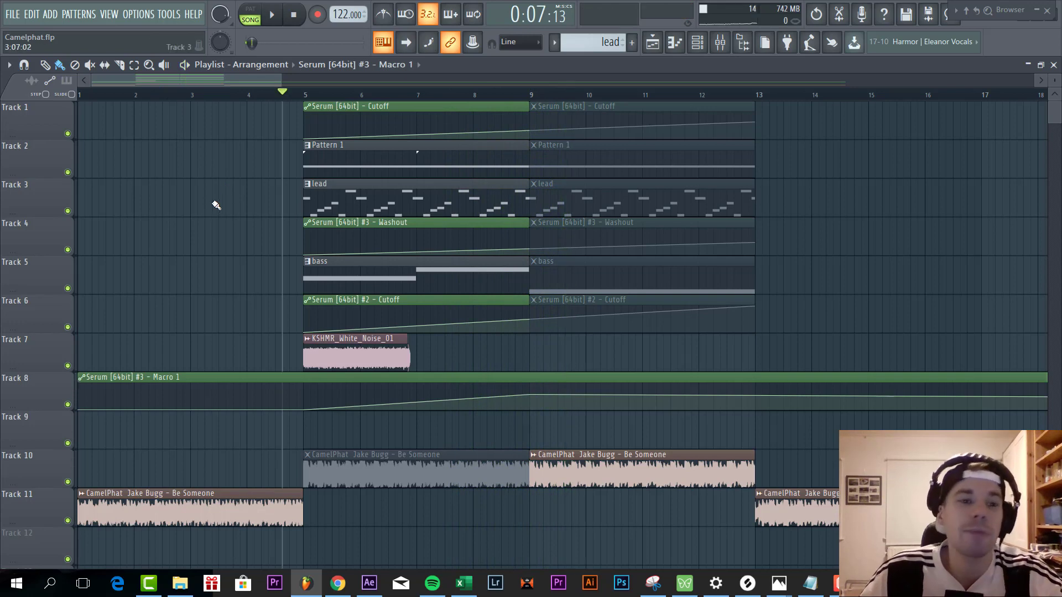